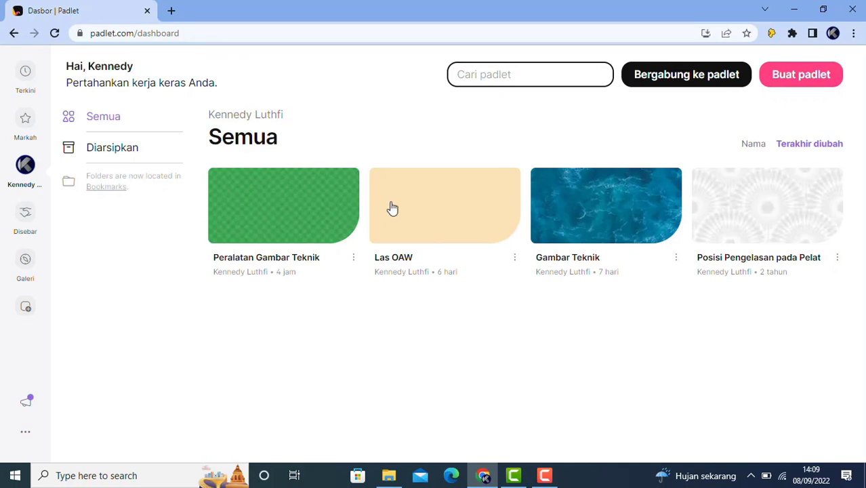
Open the Peralatan Gambar Teknik board card from the Padlet dashboard
left_click(273, 208)
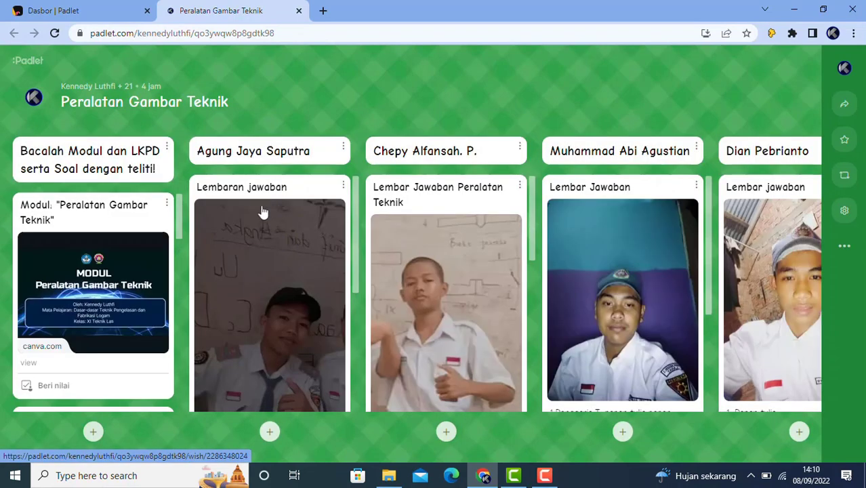
Scroll down through the board's student columns to review the submitted answer posts
scroll(265, 210, "down", 3)
scroll(95, 278, "down", 3)
scroll(95, 278, "down", 8)
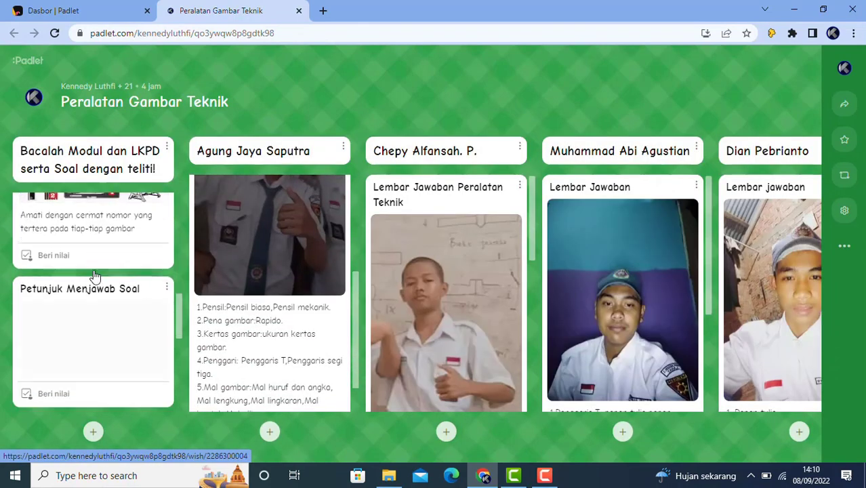
scroll(445, 284, "down", 2)
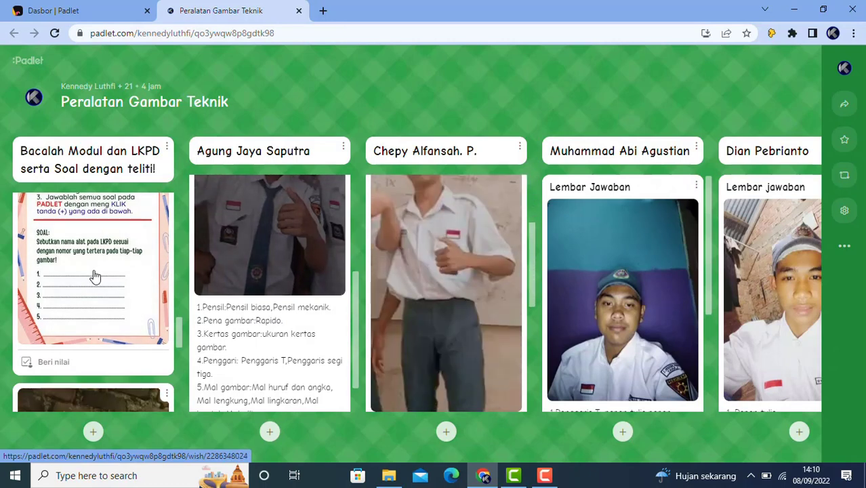
scroll(622, 285, "down", 1)
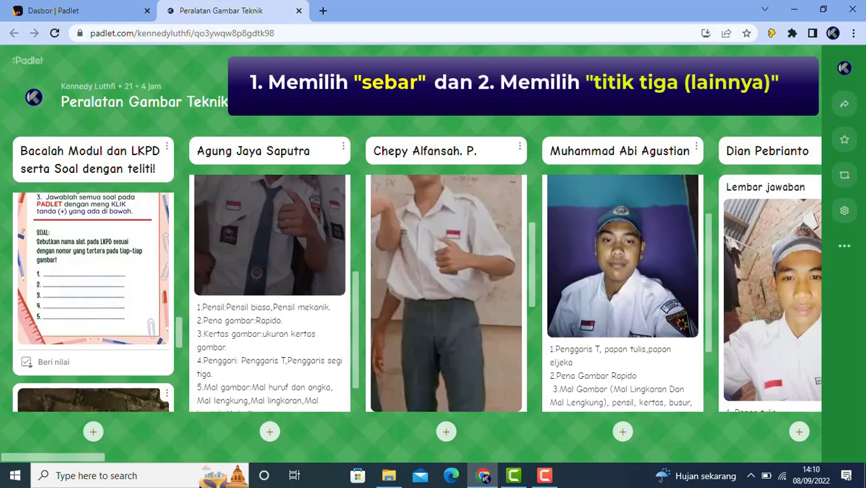
Open the board's Sebar panel and its Ubah privasi settings
left_click(843, 249)
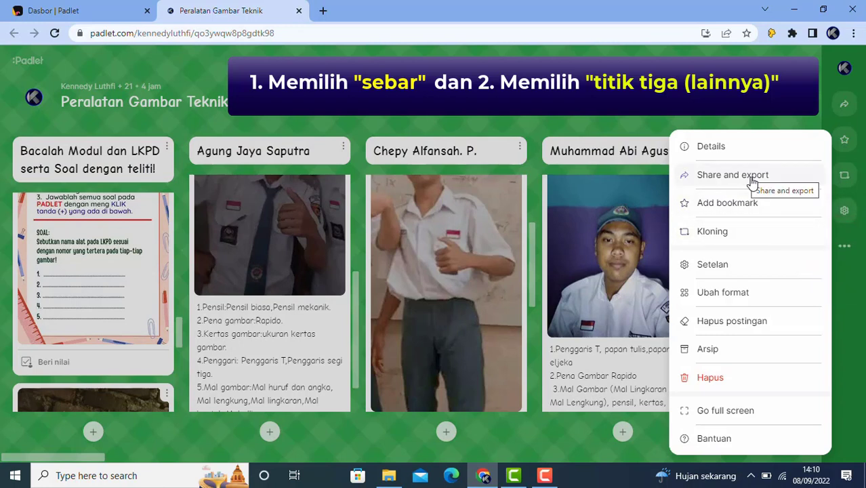
left_click(749, 96)
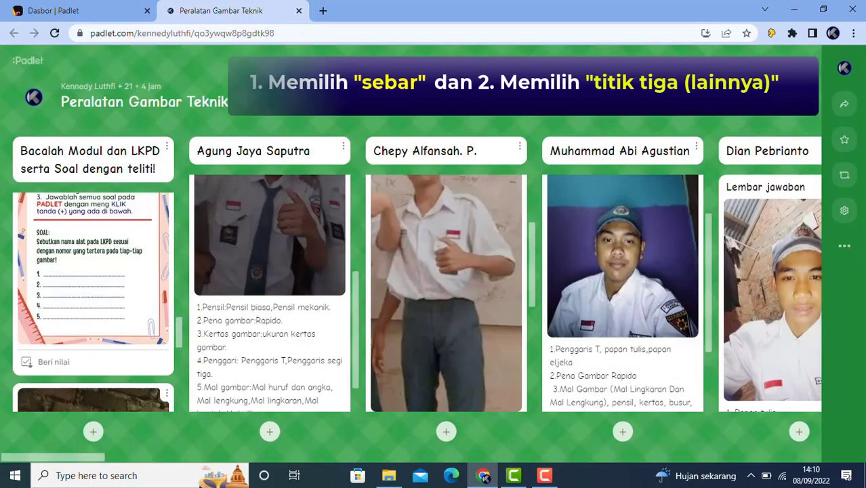
left_click(844, 106)
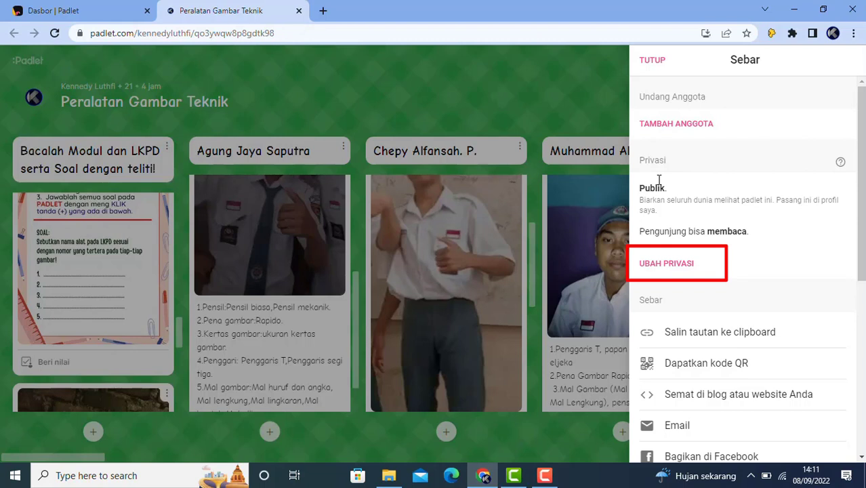
left_click(674, 268)
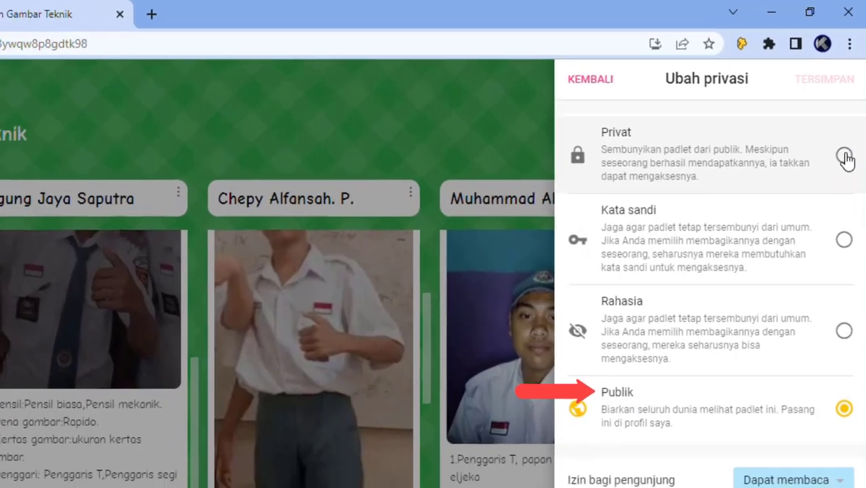
Set the board privacy to Privat, save it, and return to the Sebar panel
left_click(841, 174)
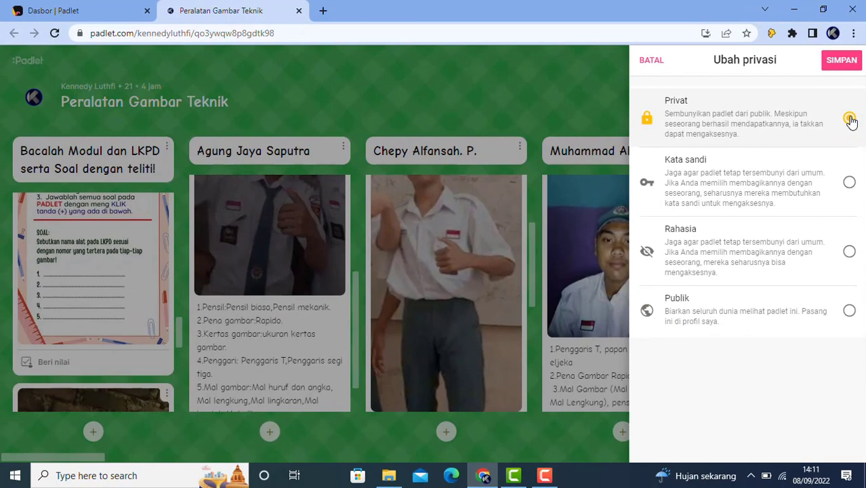
left_click(839, 61)
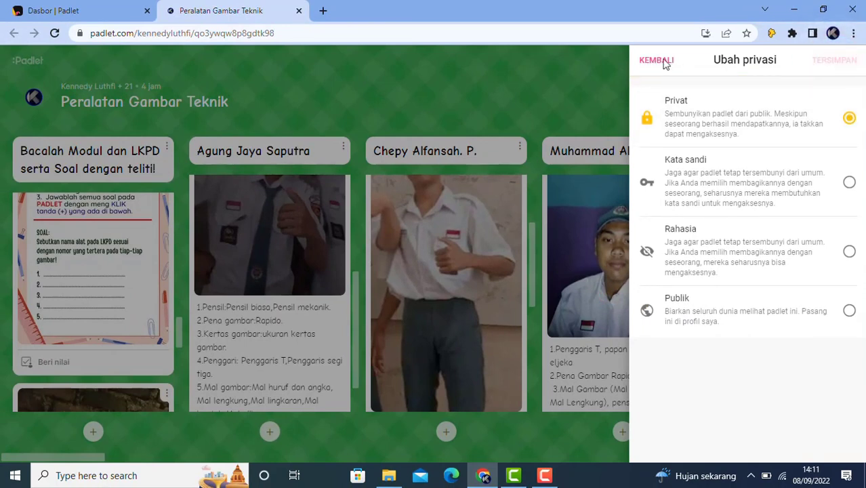
left_click(662, 62)
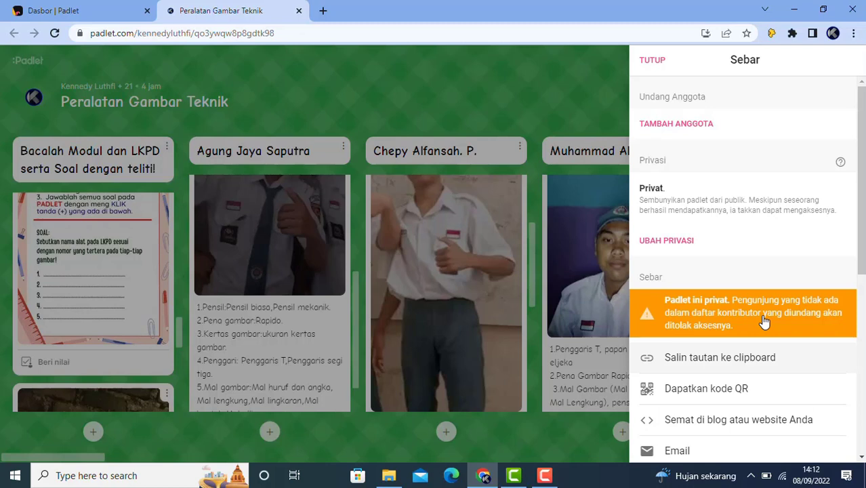
Copy the board's link and open a new Chrome incognito window
left_click(737, 360)
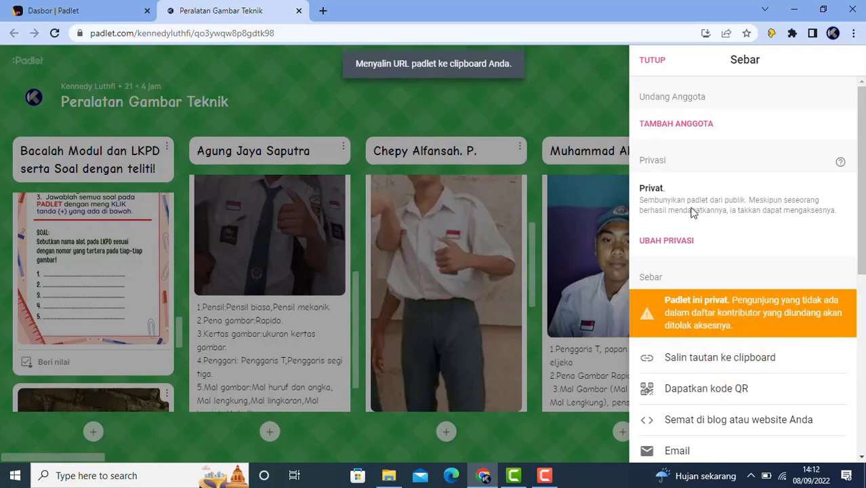
left_click(649, 62)
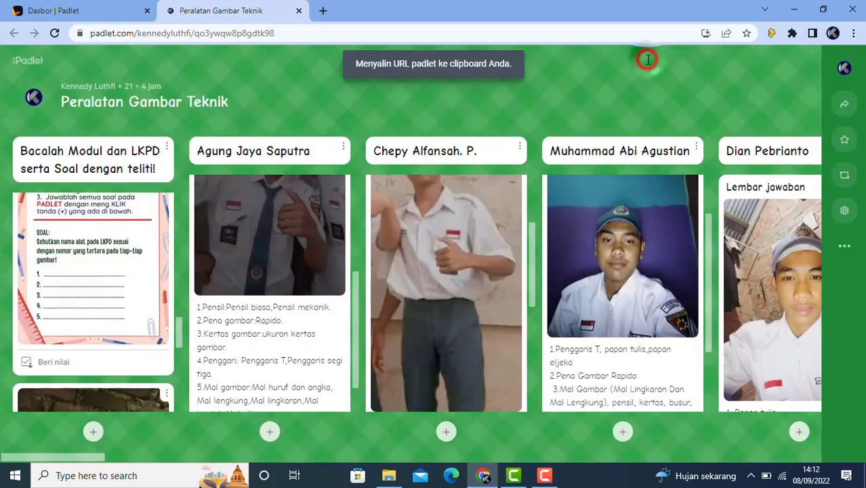
left_click(854, 33)
left_click(765, 78)
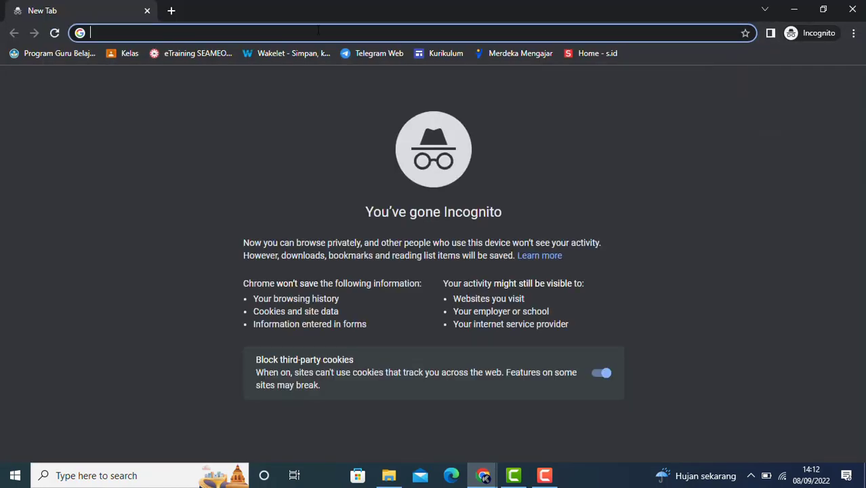
Load the pasted link to confirm the 'There's nothing here' page, then close the window
right_click(318, 31)
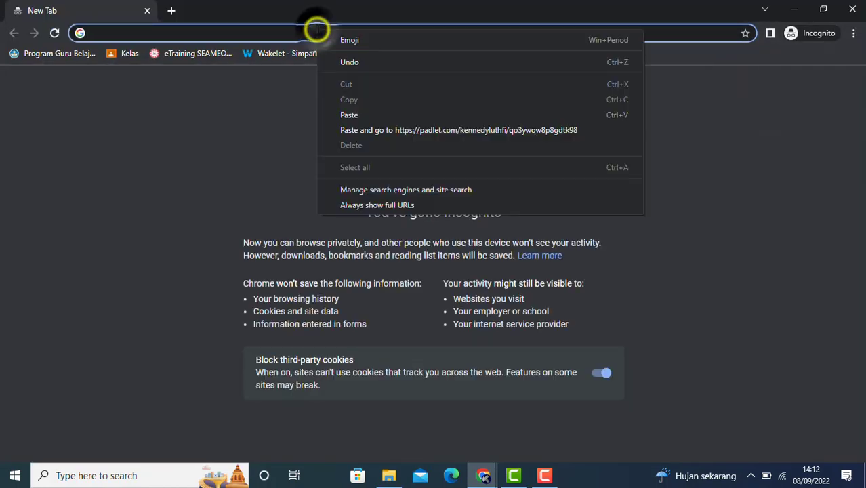
left_click(355, 115)
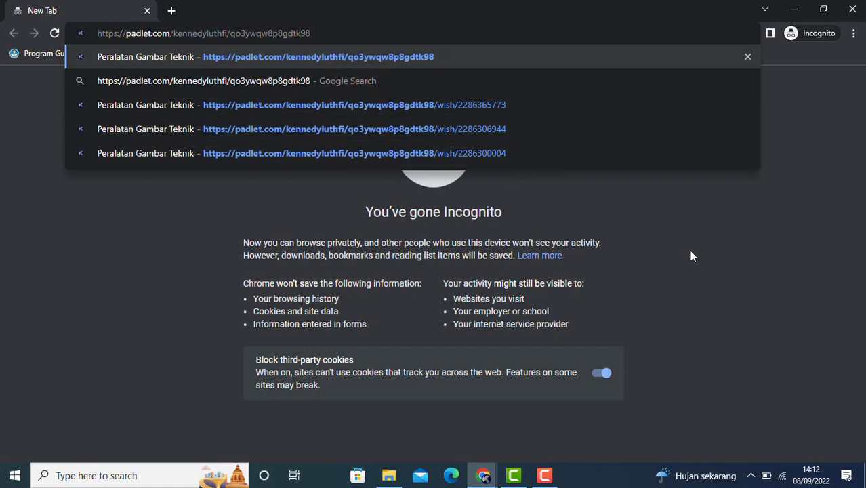
key("Return")
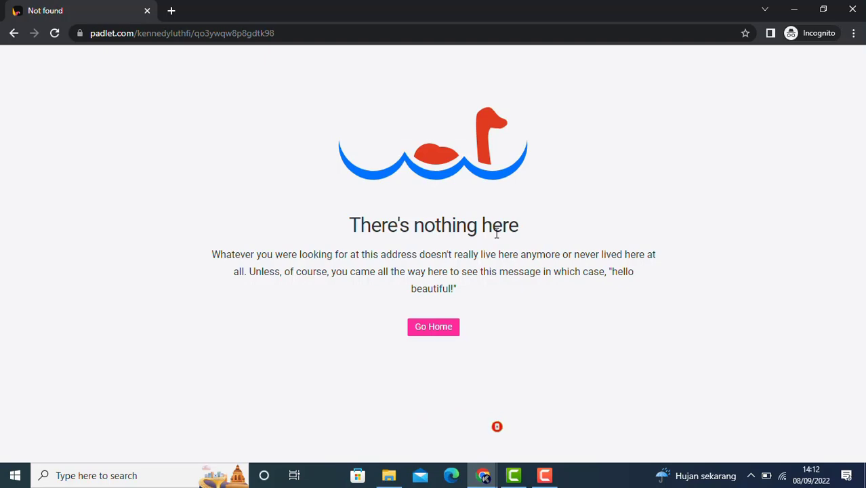
left_click(147, 11)
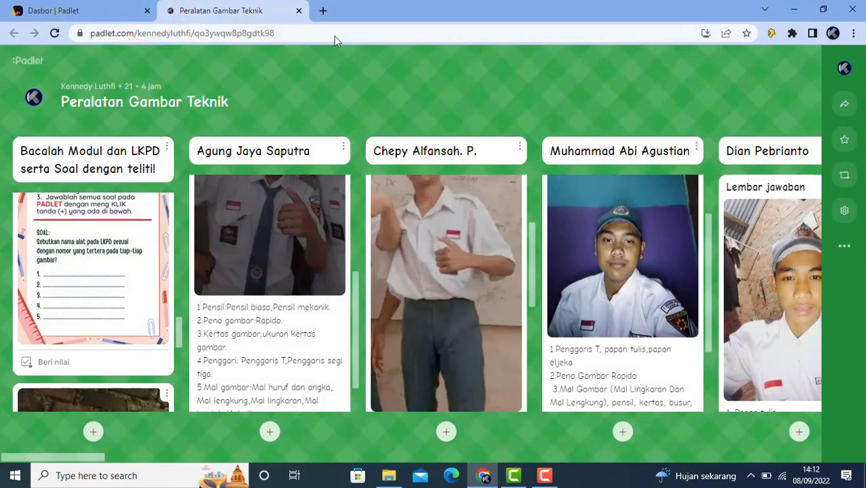
left_click(846, 106)
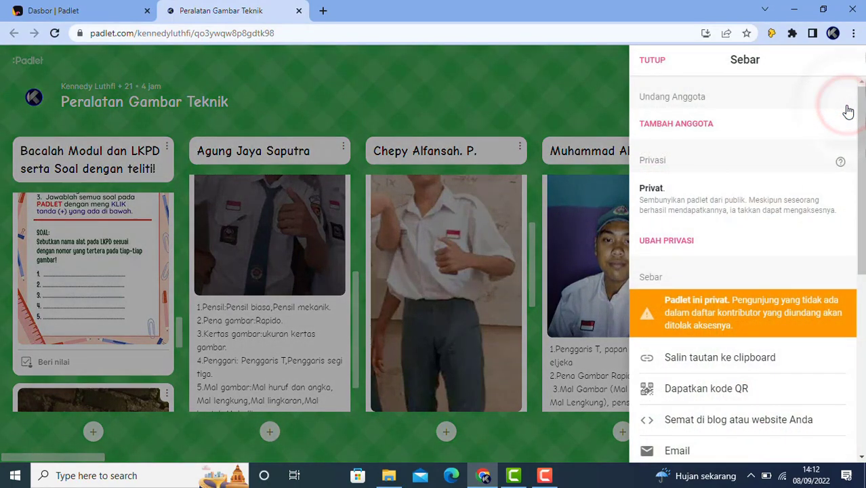
Reopen the privacy settings and choose Kata sandi protection for the board
left_click(589, 79)
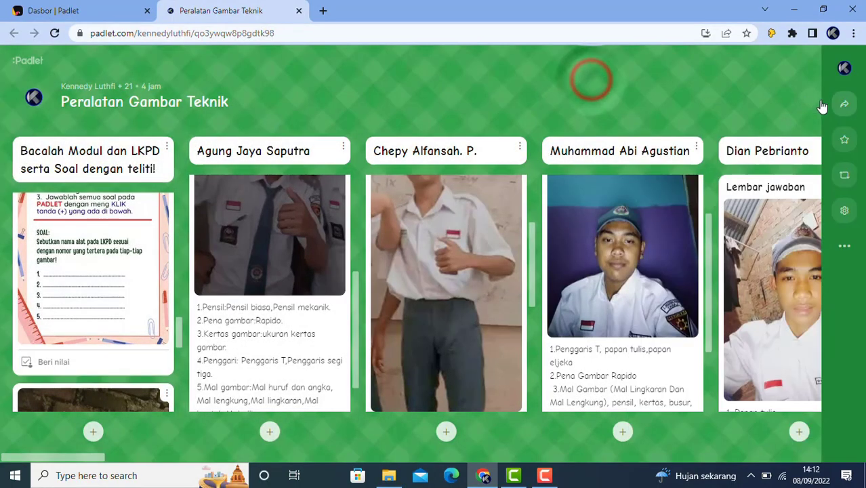
left_click(848, 107)
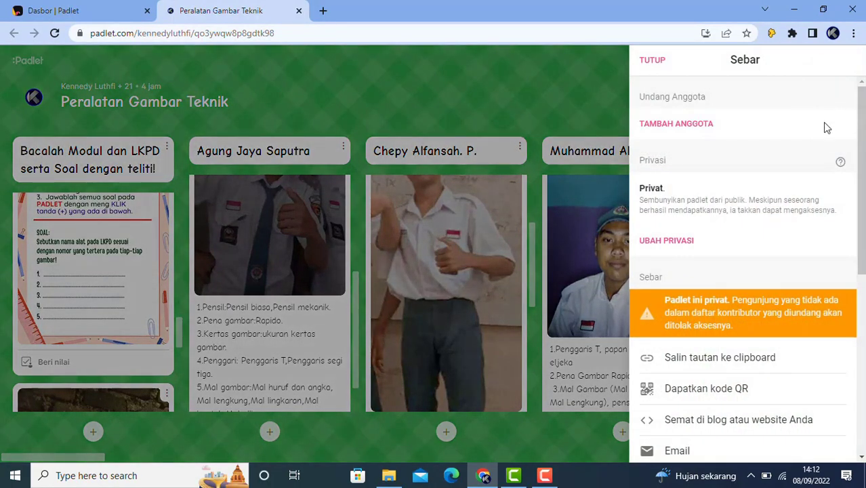
left_click(673, 242)
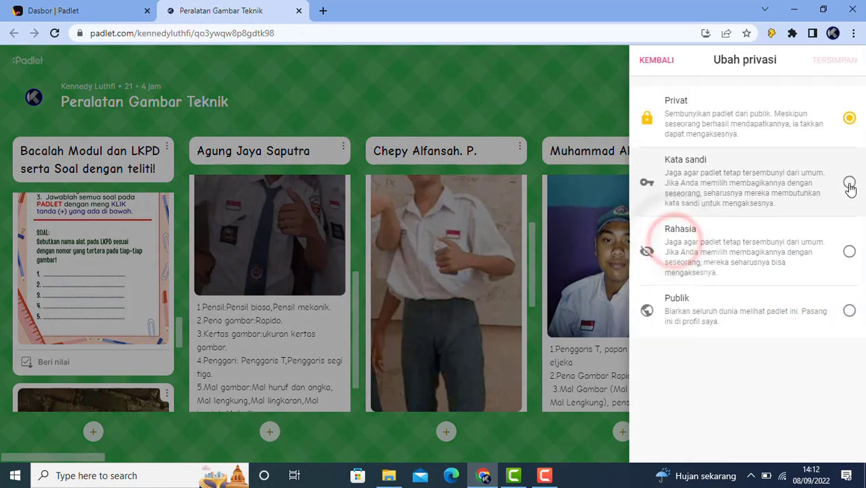
left_click(849, 184)
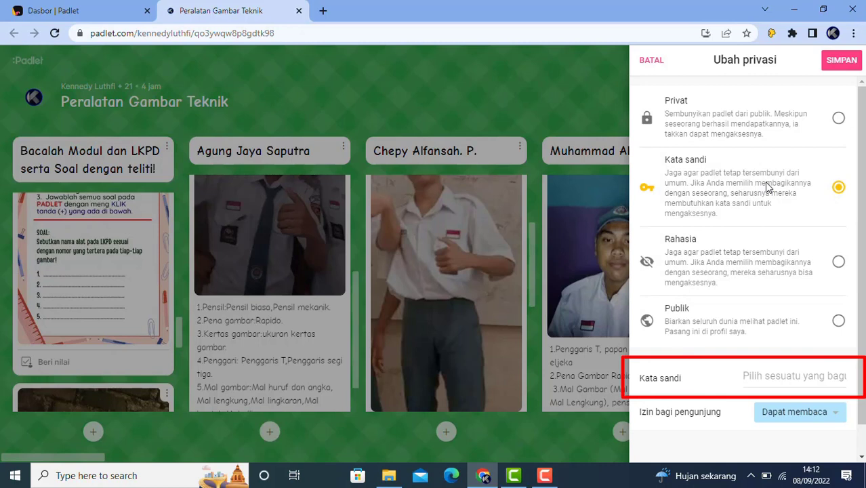
Enter the board password, save the setting, and close the sharing panel
left_click(761, 377)
type("123")
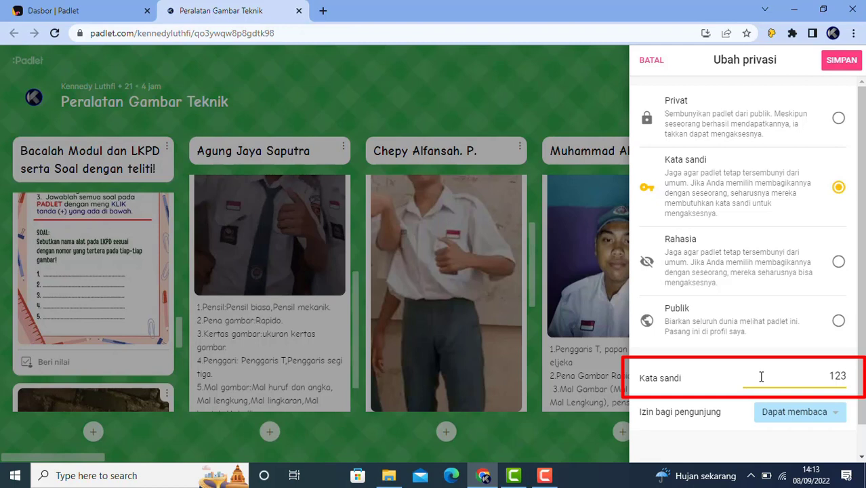
type("4")
left_click(839, 60)
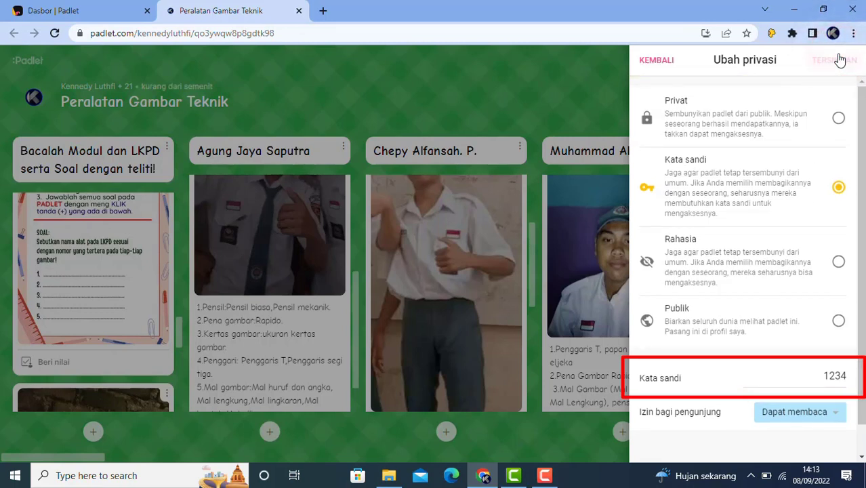
left_click(655, 62)
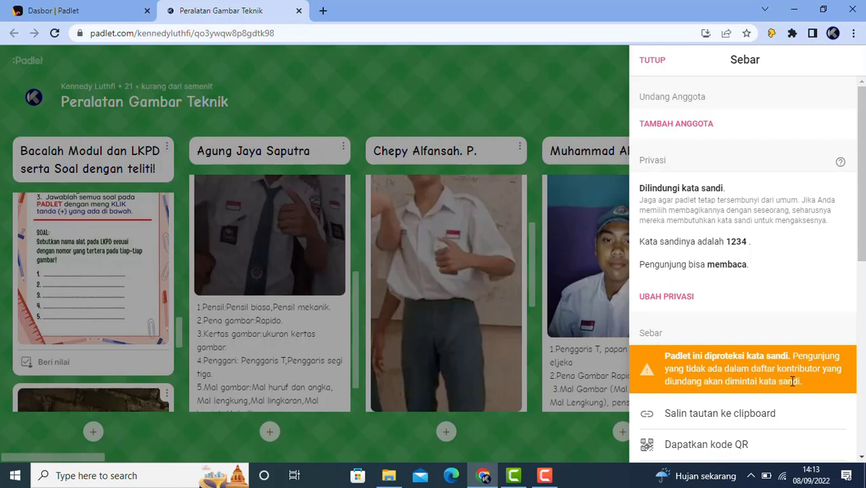
left_click(651, 60)
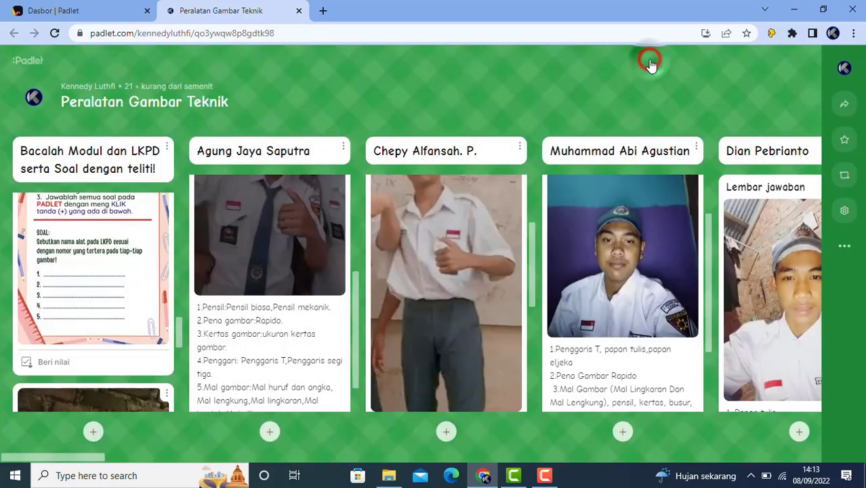
Copy the board's link and open a new Chrome incognito window
left_click(844, 103)
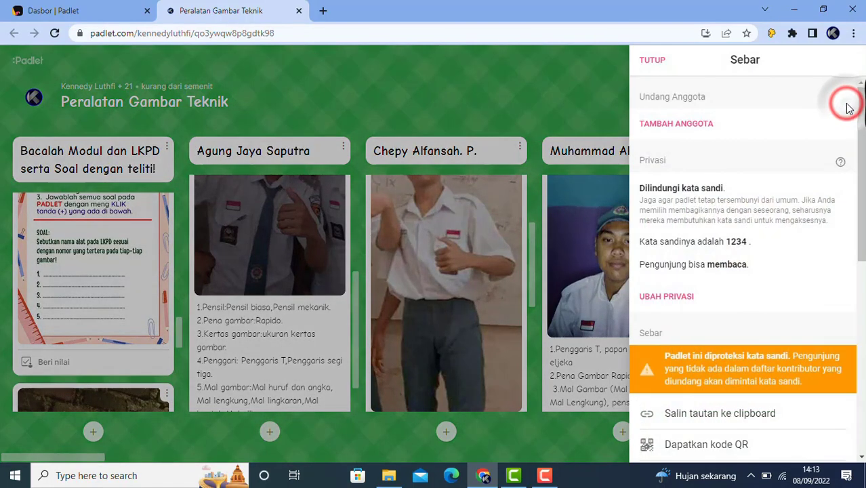
scroll(834, 129, "down", 1)
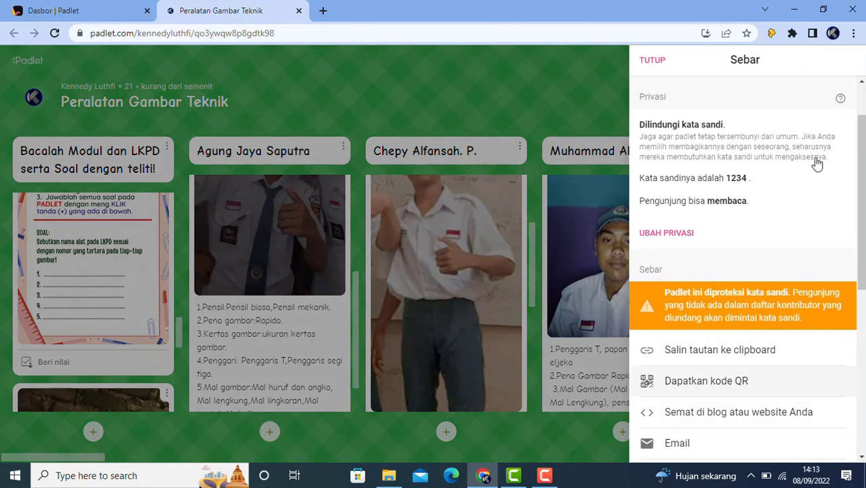
left_click(706, 350)
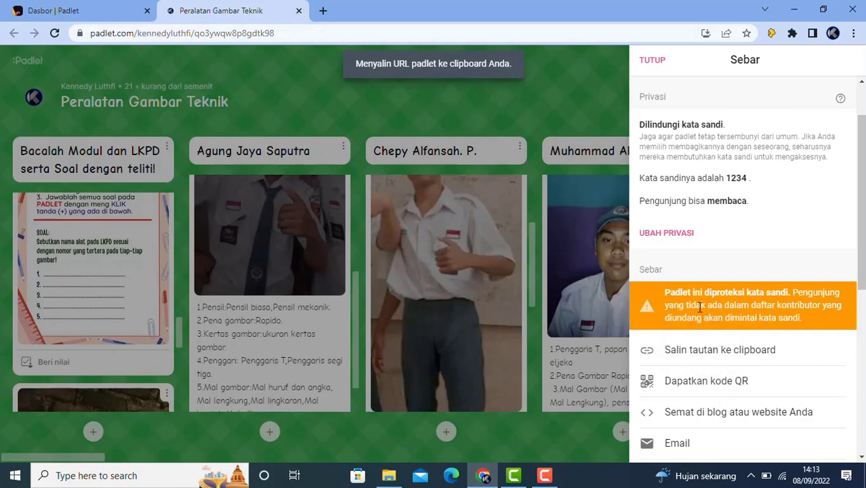
left_click(651, 60)
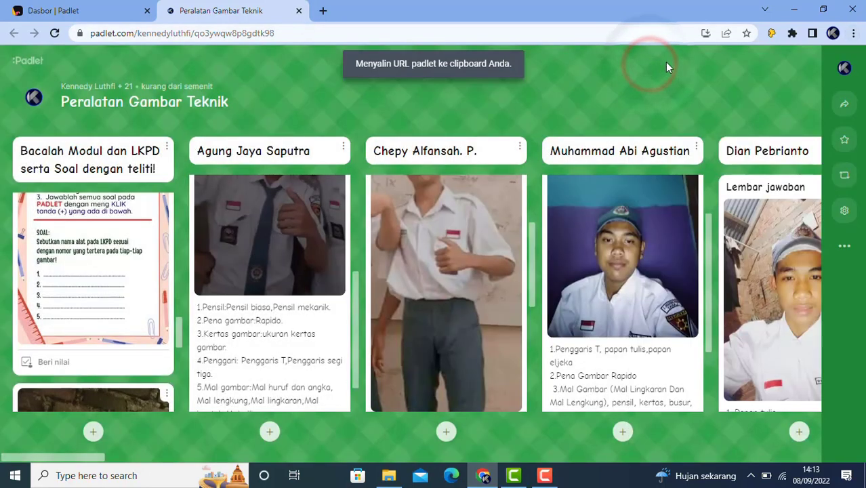
left_click(854, 34)
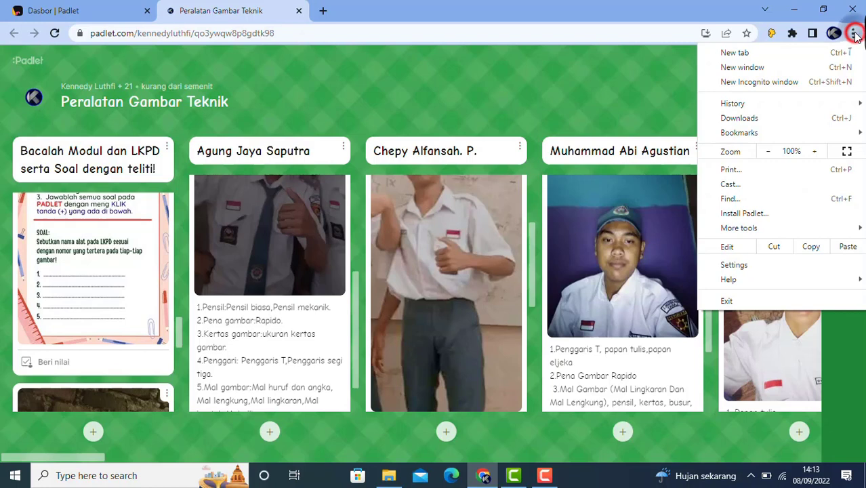
left_click(745, 82)
Load the pasted board link and unlock it by submitting the password
right_click(229, 32)
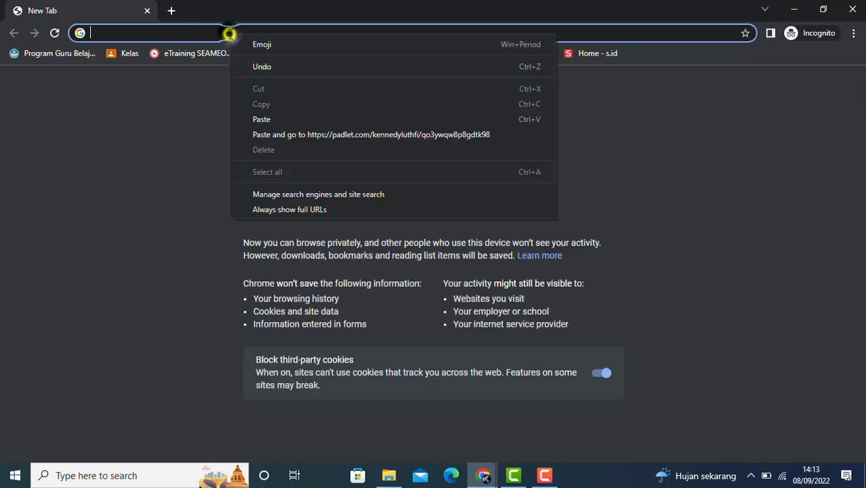
left_click(270, 118)
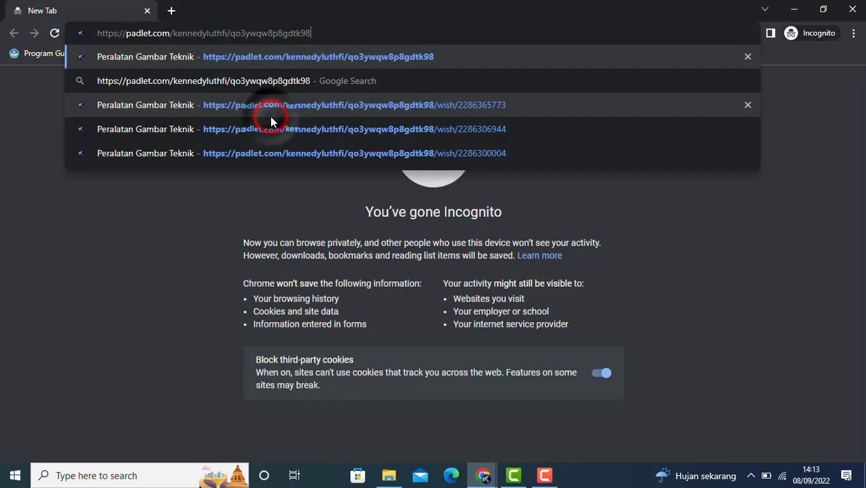
key("Return")
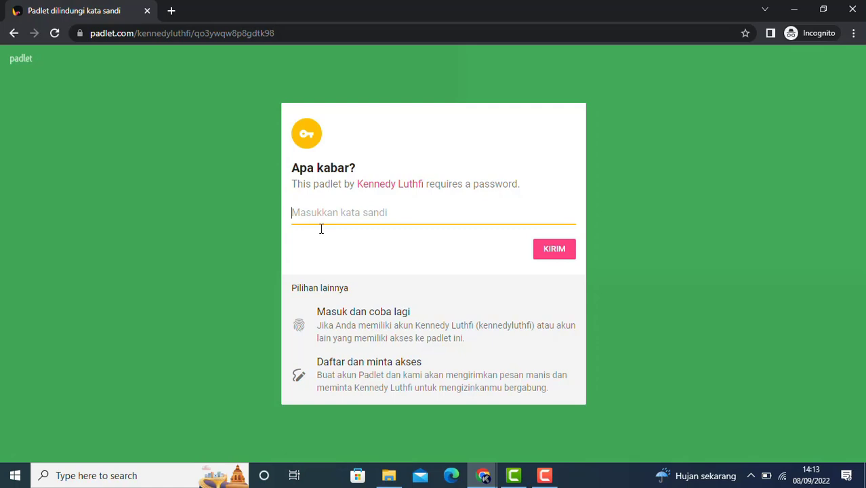
type("a")
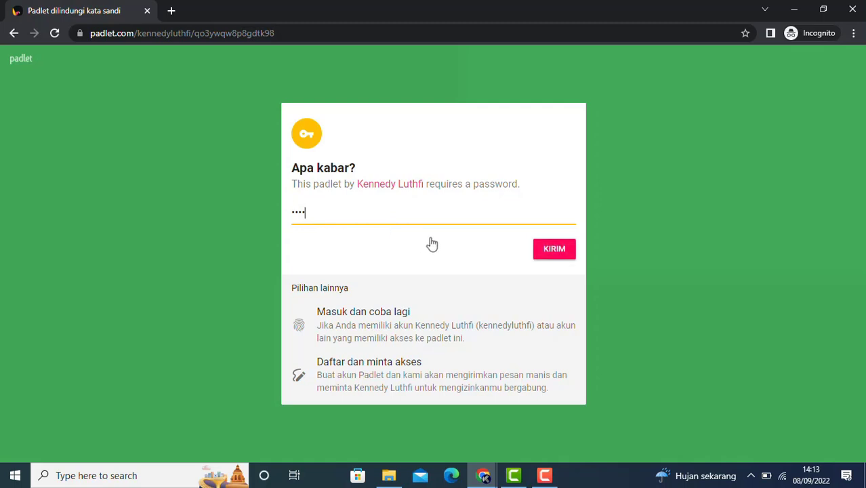
left_click(559, 251)
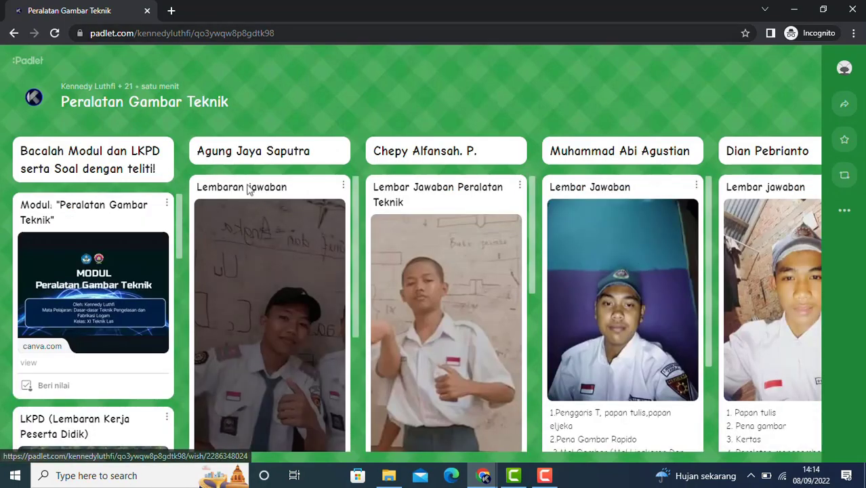
left_click(170, 10)
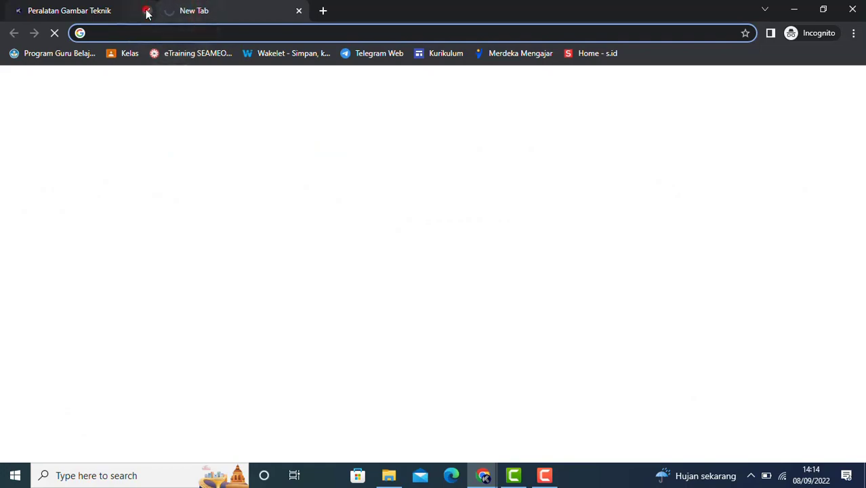
Close the private tab and load the copied board link in a fresh incognito window
left_click(147, 10)
left_click(853, 34)
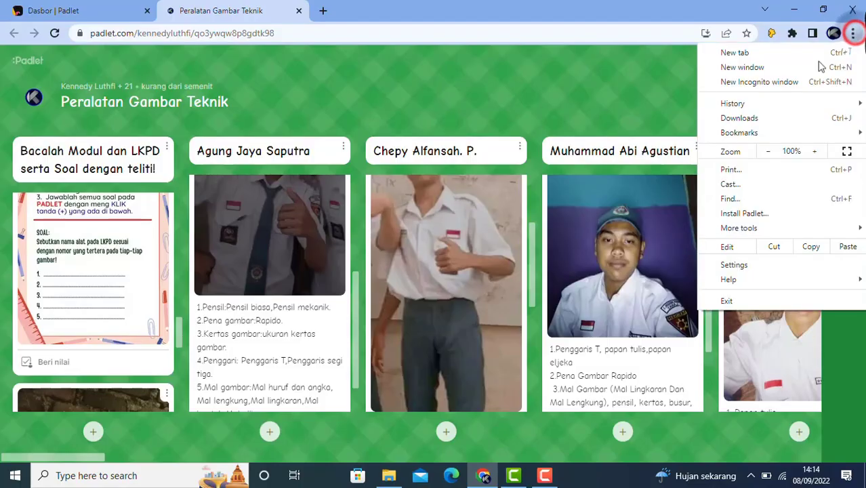
left_click(789, 81)
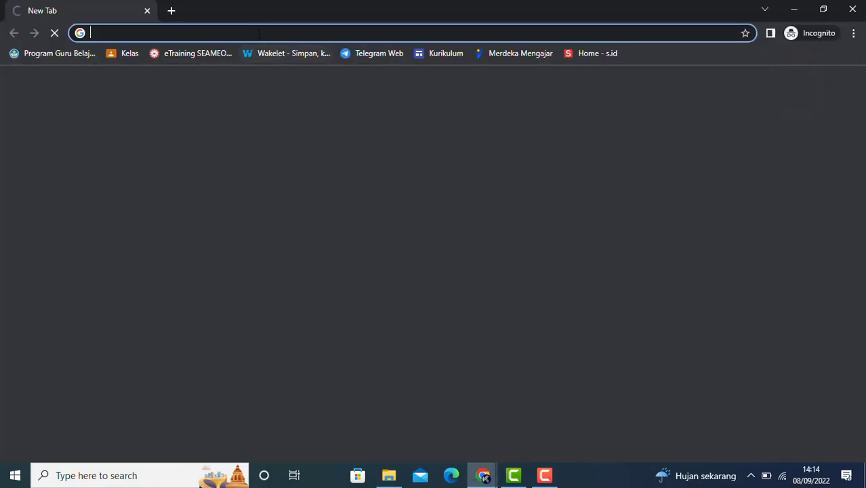
right_click(258, 33)
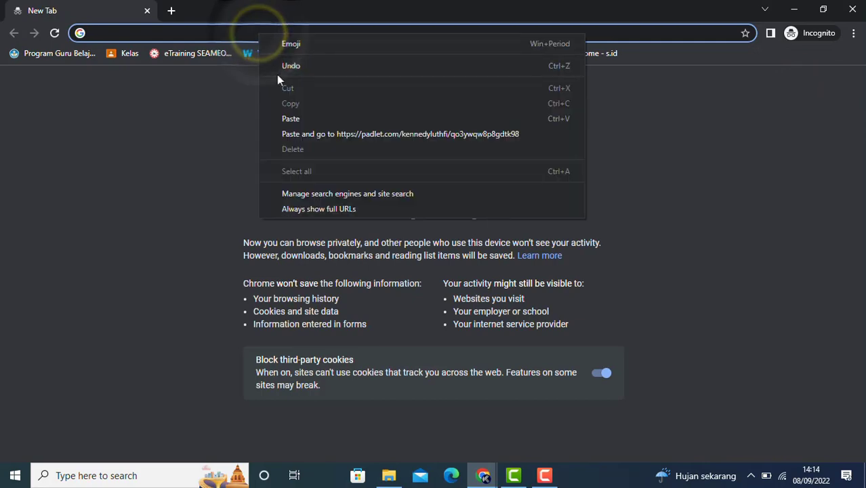
left_click(296, 117)
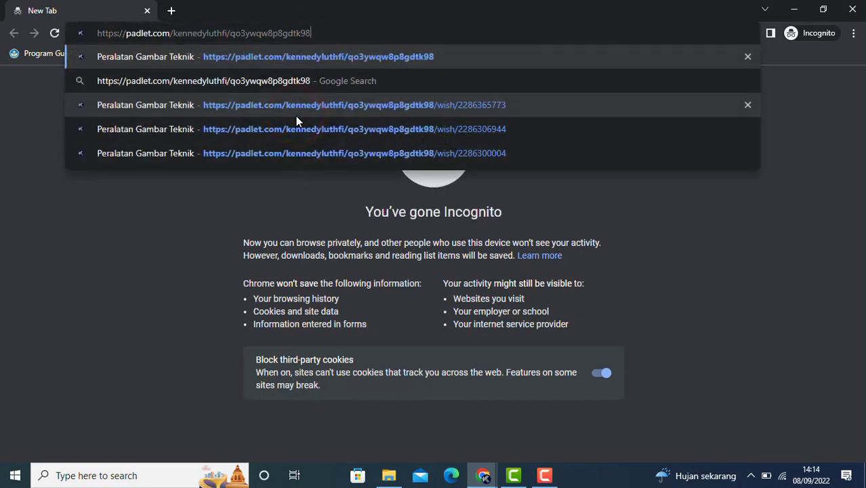
key("Return")
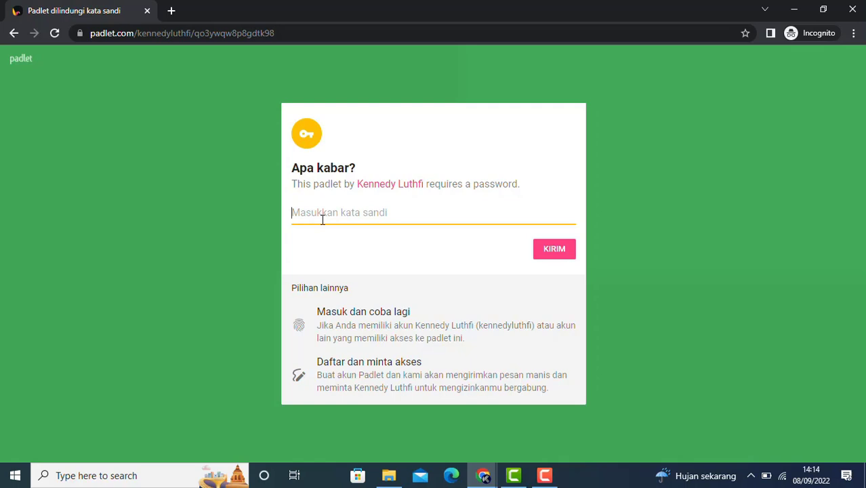
Submit a wrong password, which triggers the 'Kata sandi salah.' error, then close the window
type("•")
left_click(554, 252)
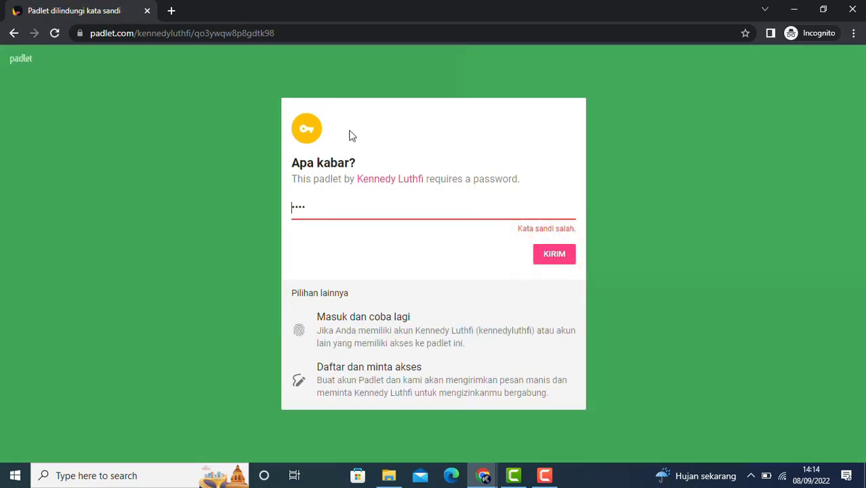
left_click(146, 11)
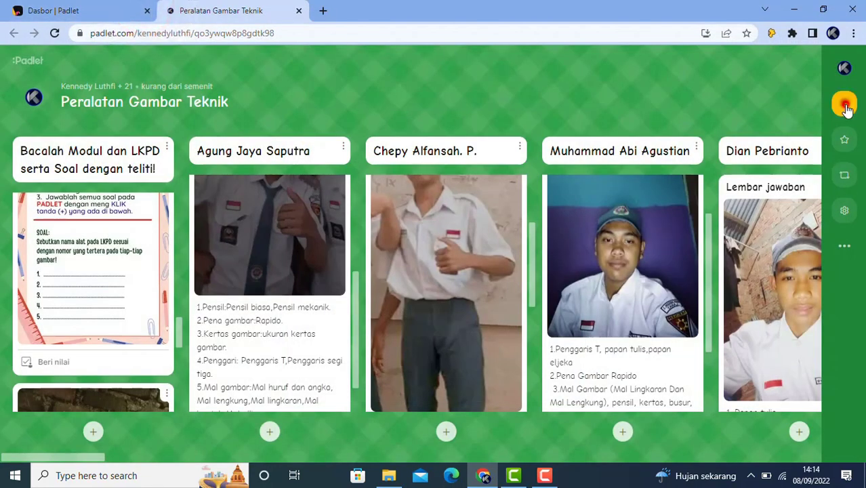
Change the board privacy to Rahasia and save it
left_click(845, 104)
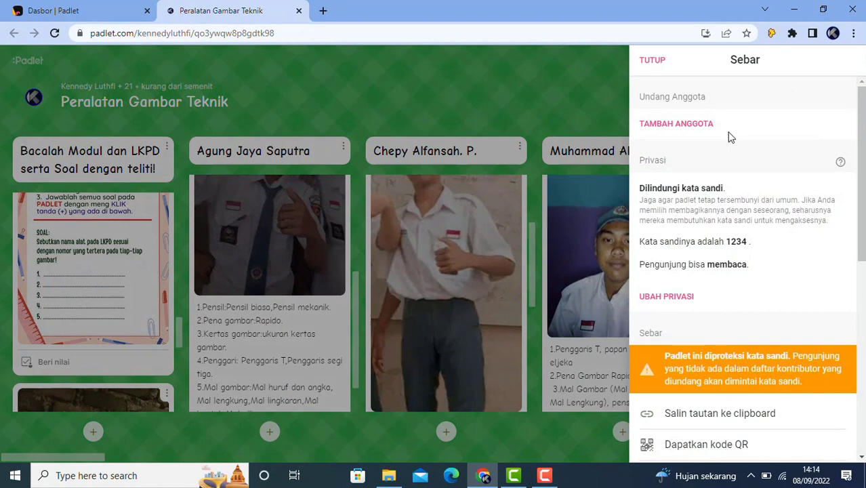
left_click(673, 297)
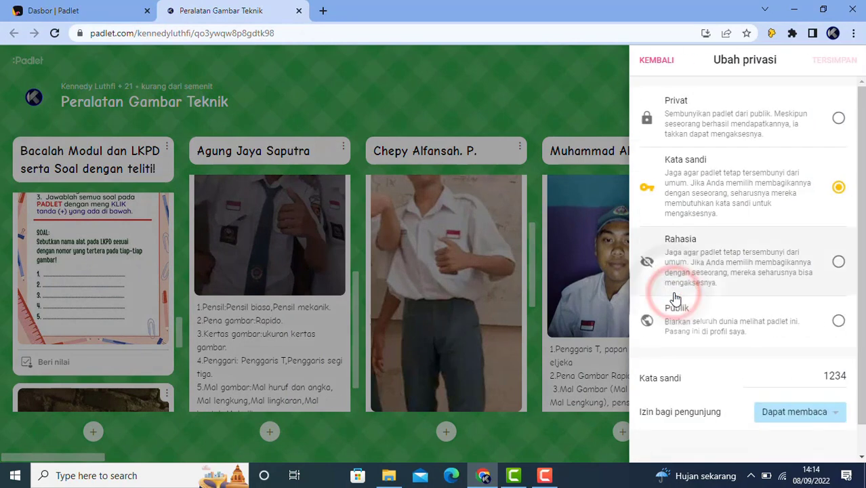
left_click(839, 263)
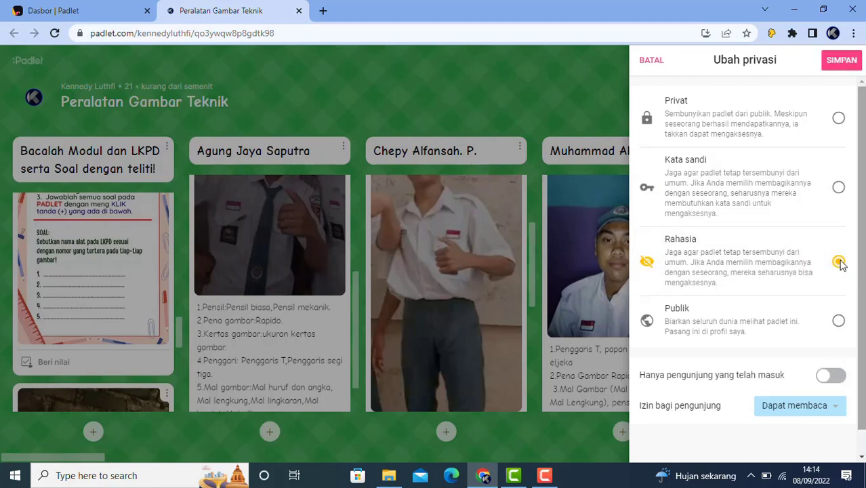
left_click(841, 68)
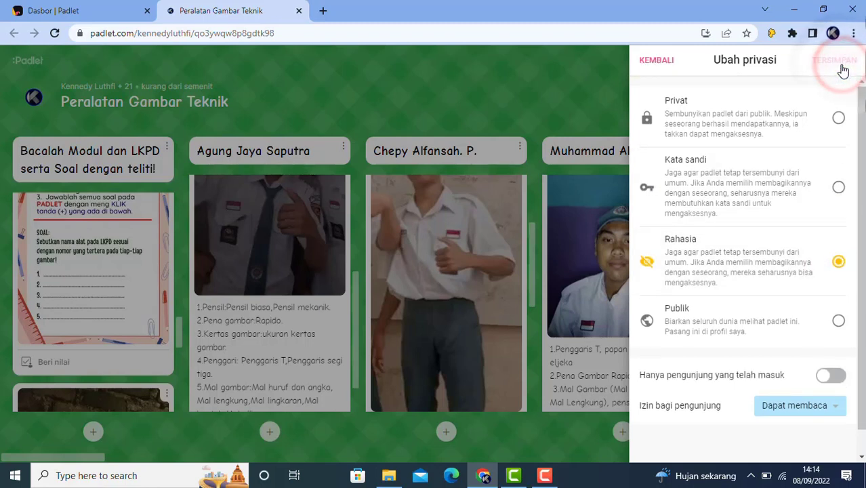
Toggle 'Hanya pengunjung yang telah masuk' on and back off
scroll(736, 352, "down", 1)
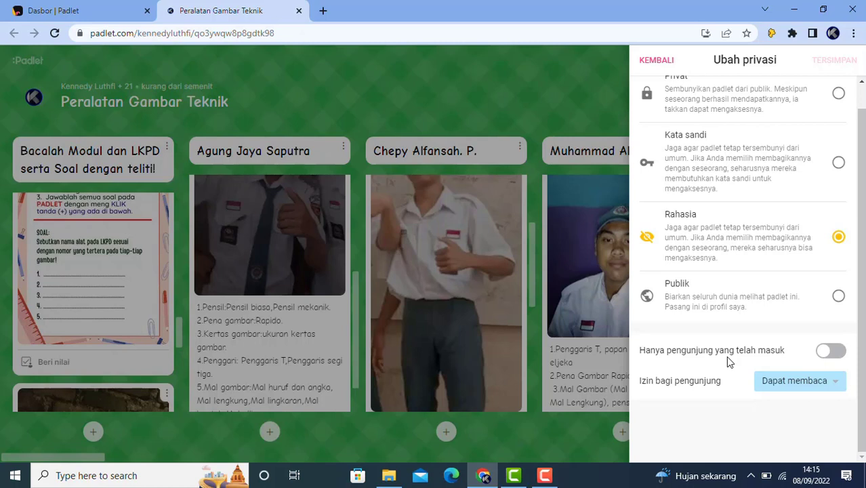
left_click(839, 353)
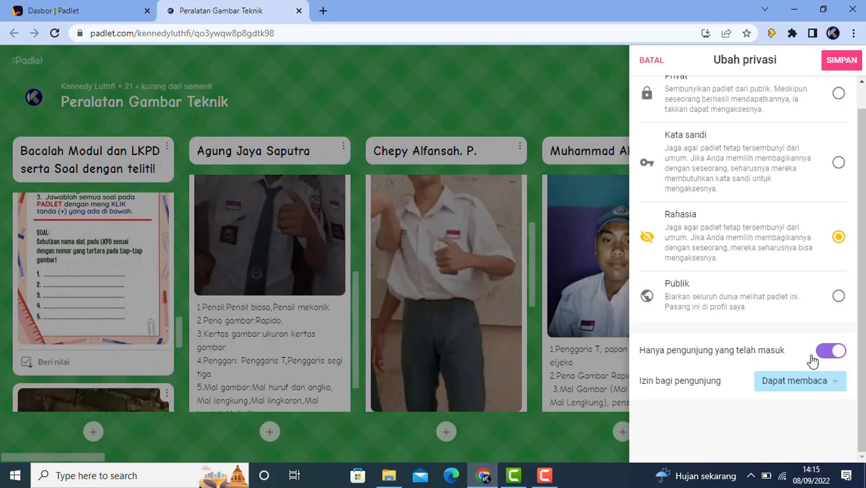
left_click(823, 354)
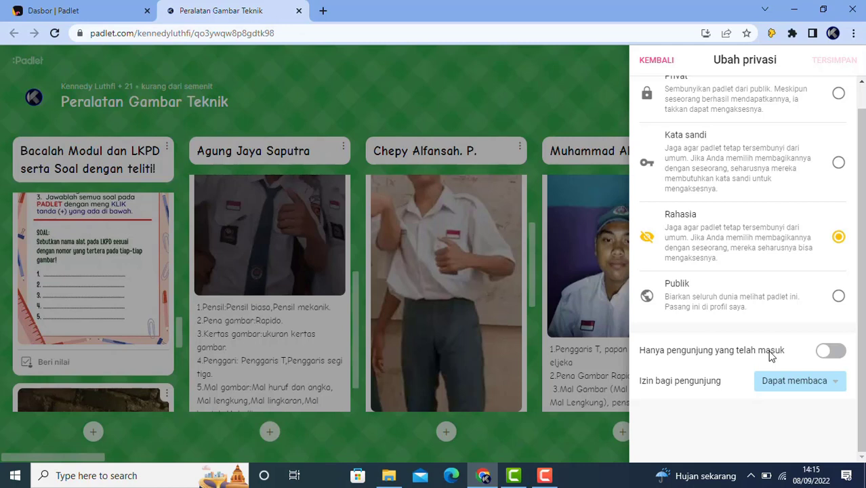
Save privacy as Publik with Dapat membaca visitor permission, then return to the Sebar panel
left_click(839, 297)
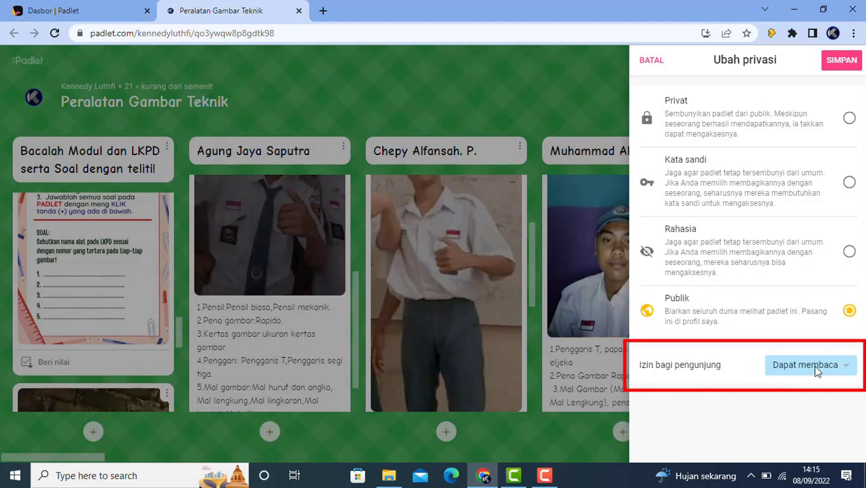
left_click(848, 369)
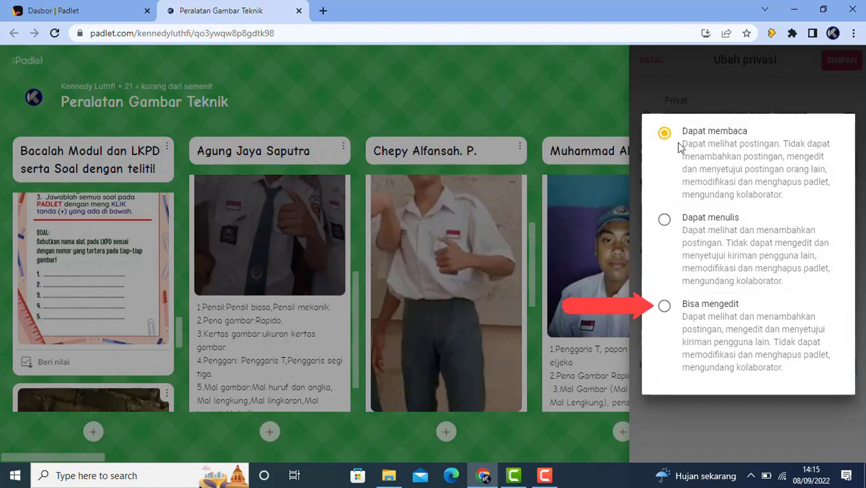
left_click(664, 136)
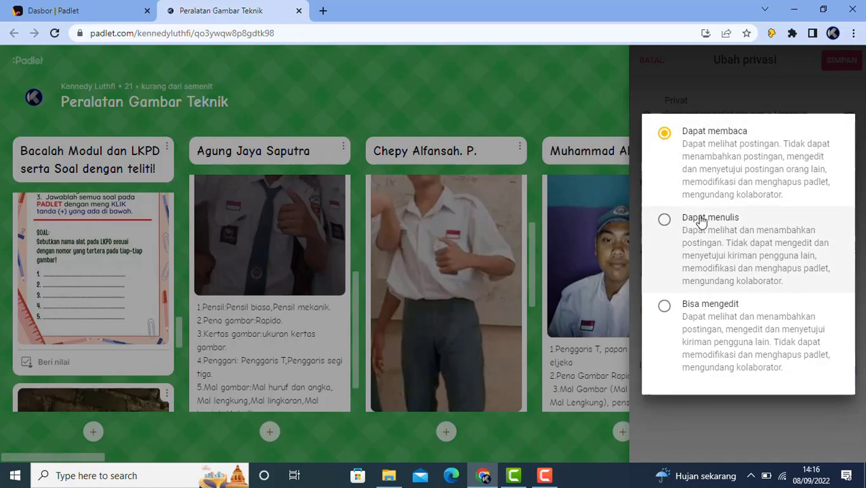
left_click(672, 79)
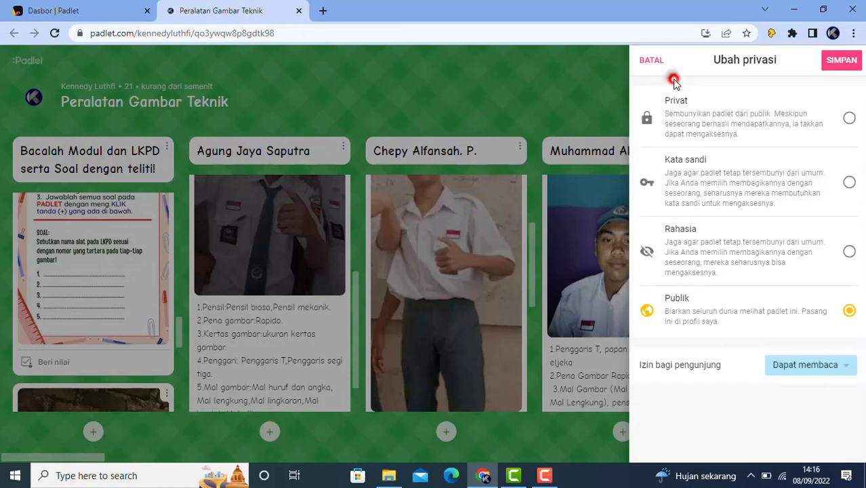
left_click(841, 63)
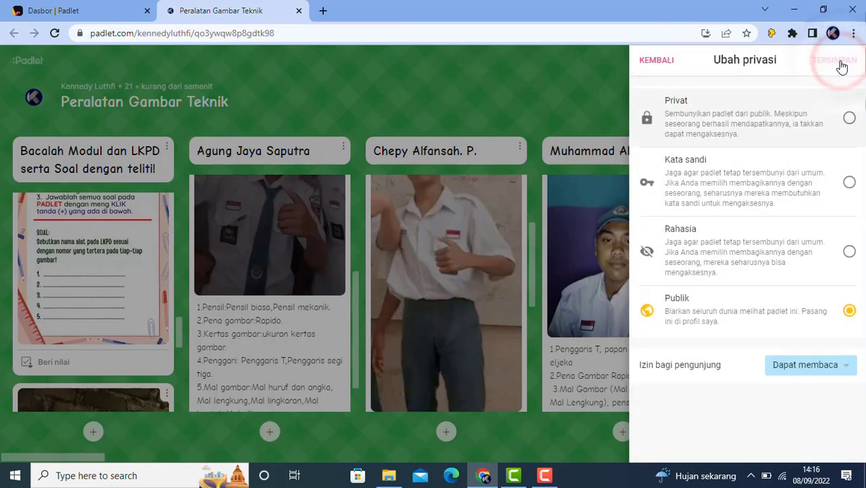
left_click(653, 61)
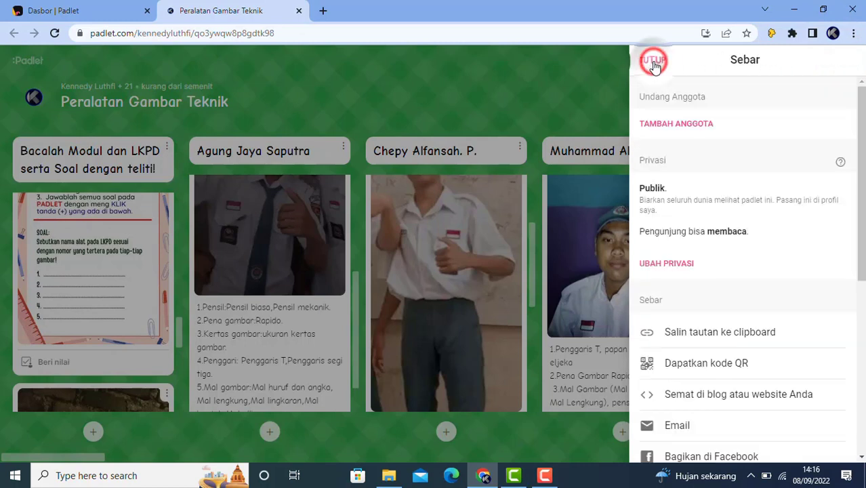
Copy the board's link and load it in a new incognito window
left_click(704, 333)
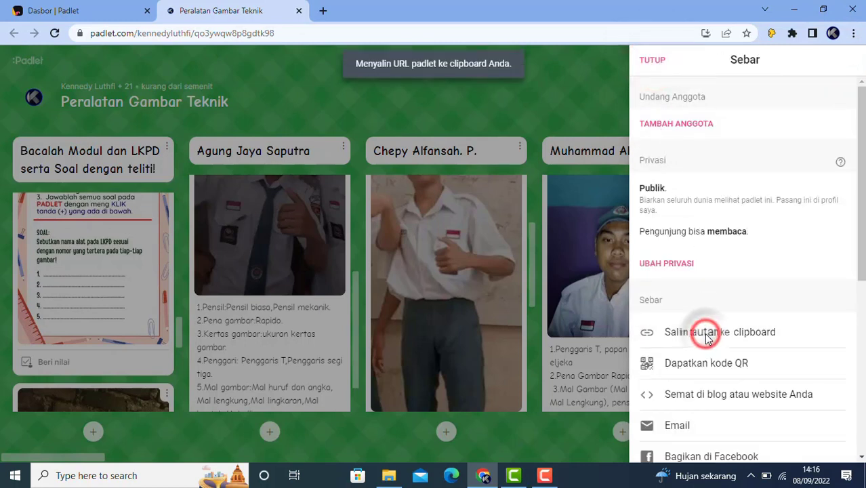
left_click(854, 33)
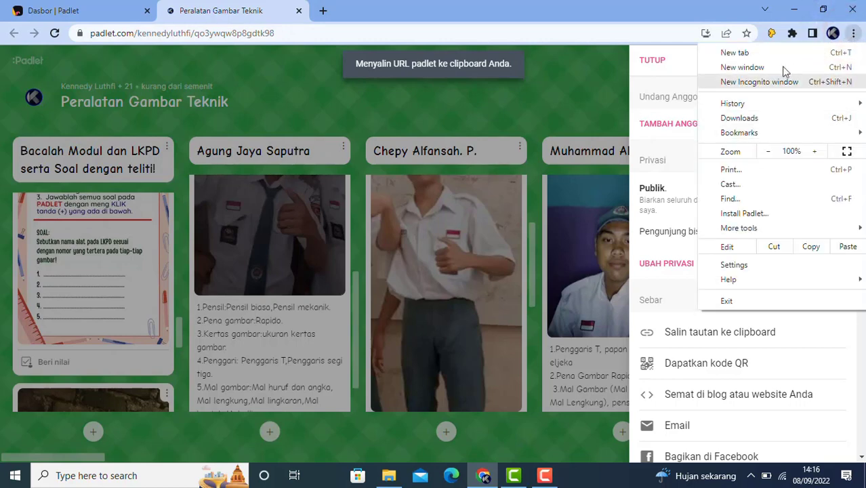
left_click(749, 82)
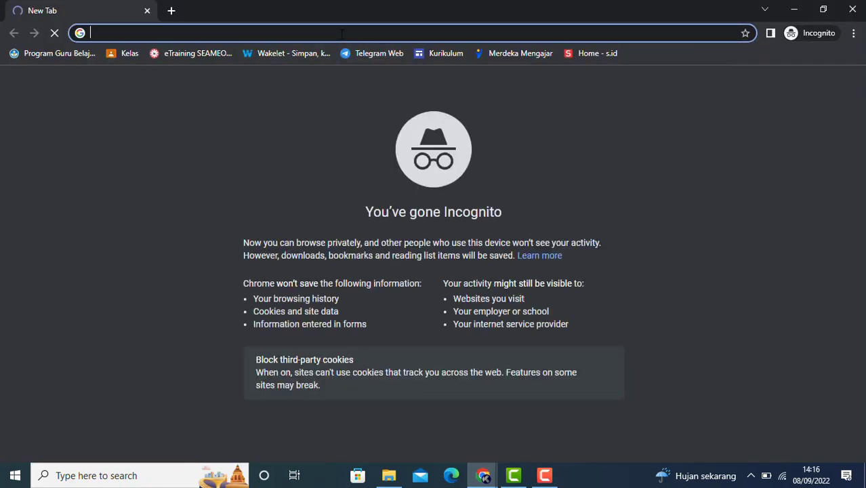
left_click(339, 32)
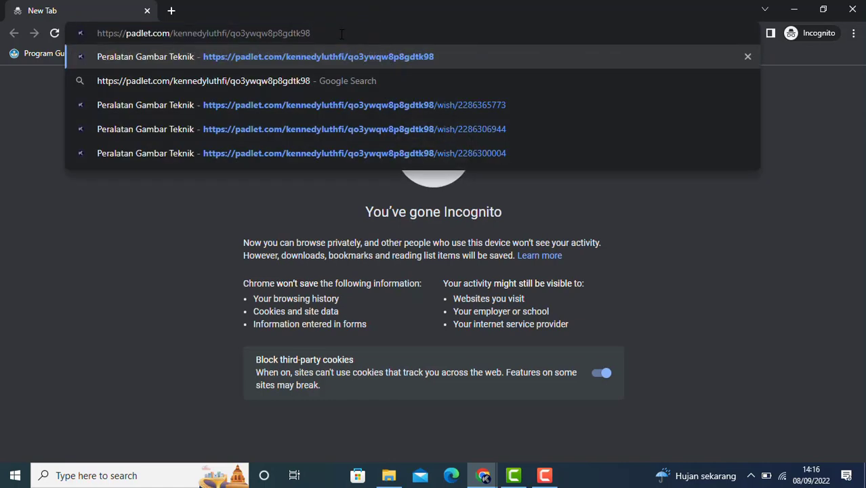
key("Return")
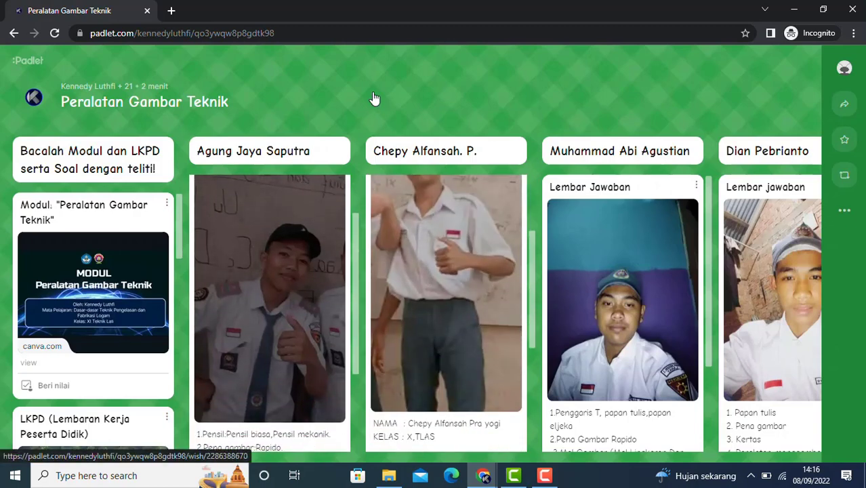
Review the board and its sharing options as a signed-out visitor, then close the incognito window
scroll(469, 261, "down", 2)
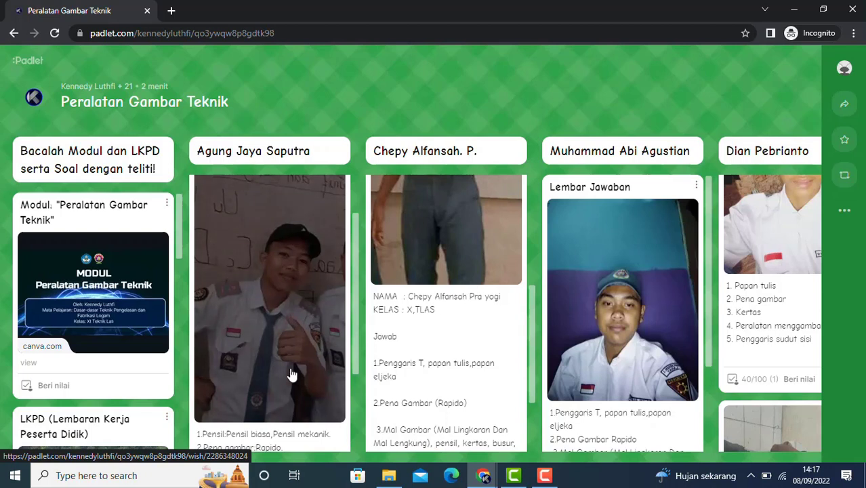
scroll(292, 375, "down", 2)
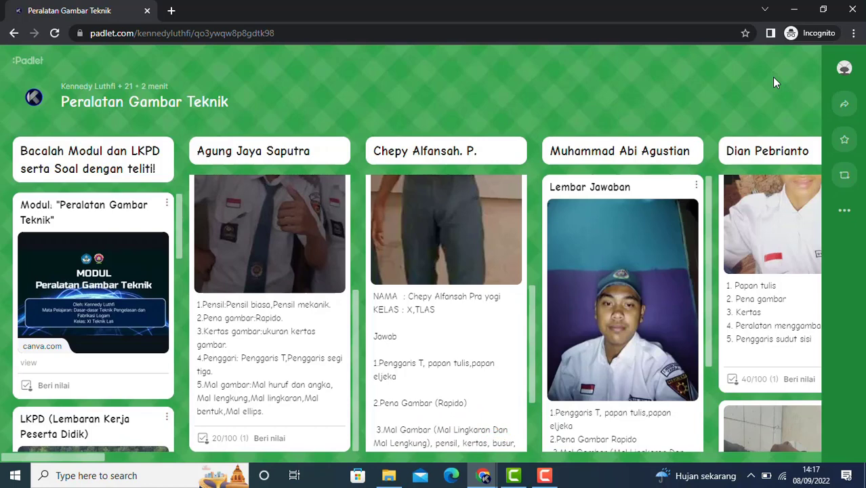
left_click(845, 108)
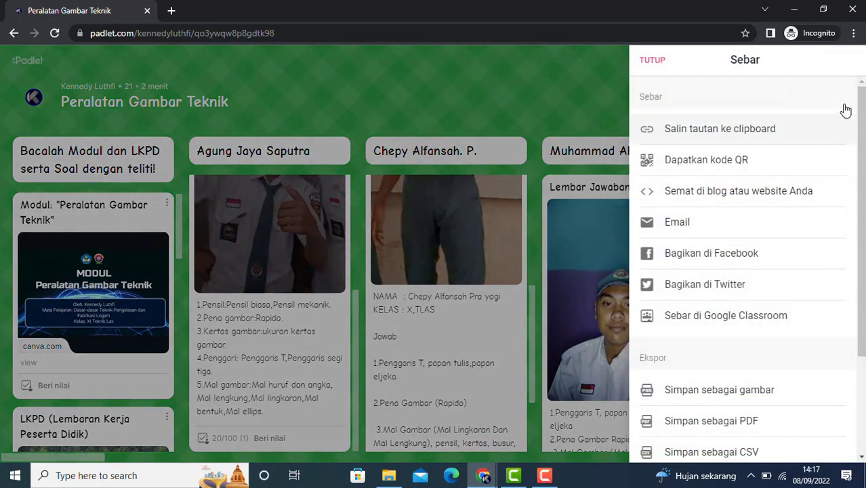
left_click(657, 61)
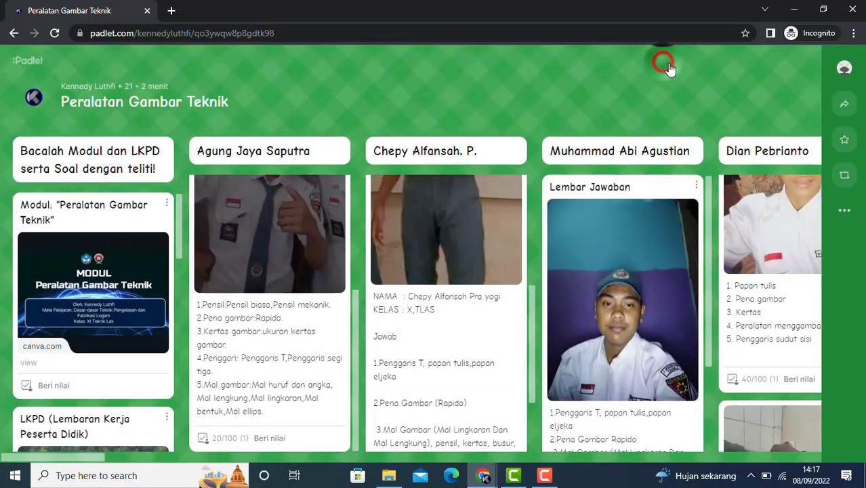
left_click(847, 107)
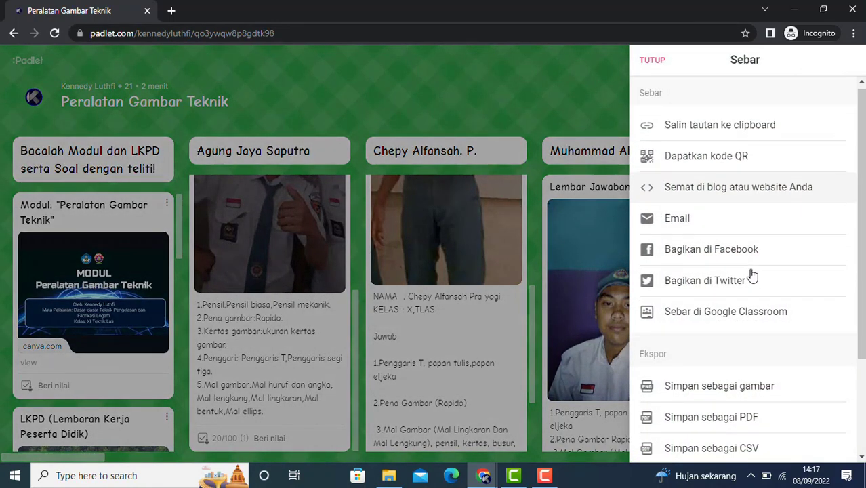
scroll(752, 275, "down", 2)
scroll(752, 274, "up", 2)
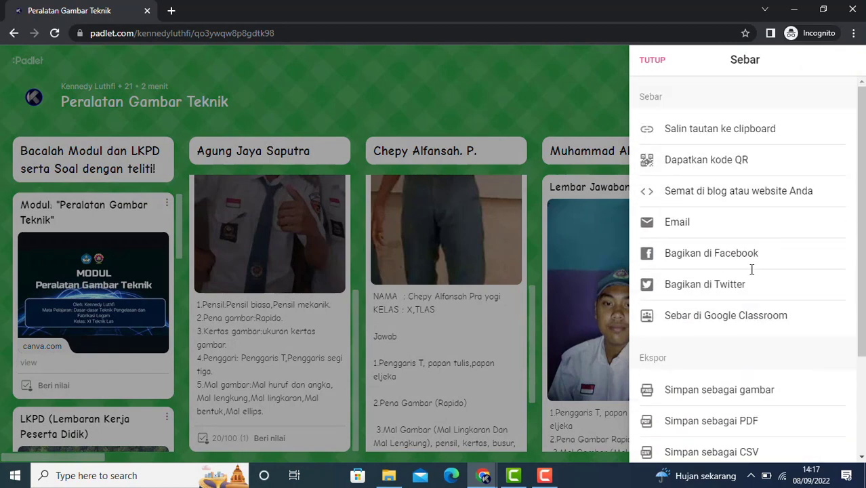
left_click(534, 116)
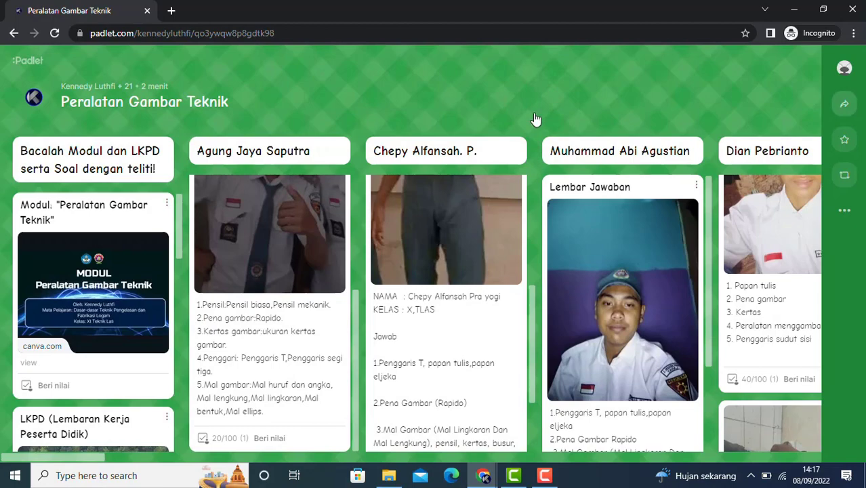
left_click(147, 10)
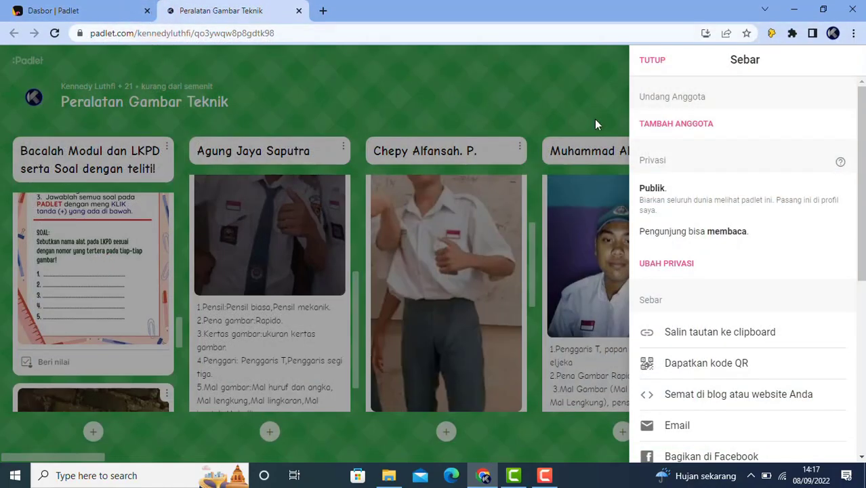
Change the board's visitor permission from Dapat membaca to Dapat menulis and save it
left_click(594, 119)
left_click(843, 105)
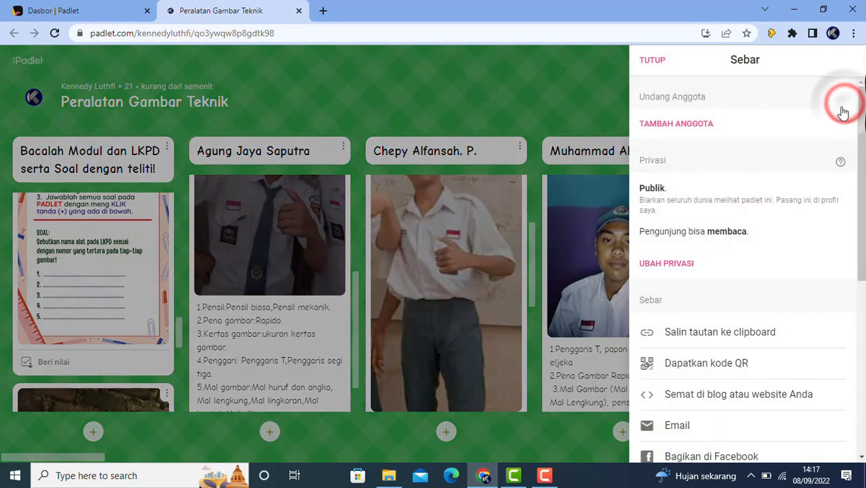
left_click(665, 265)
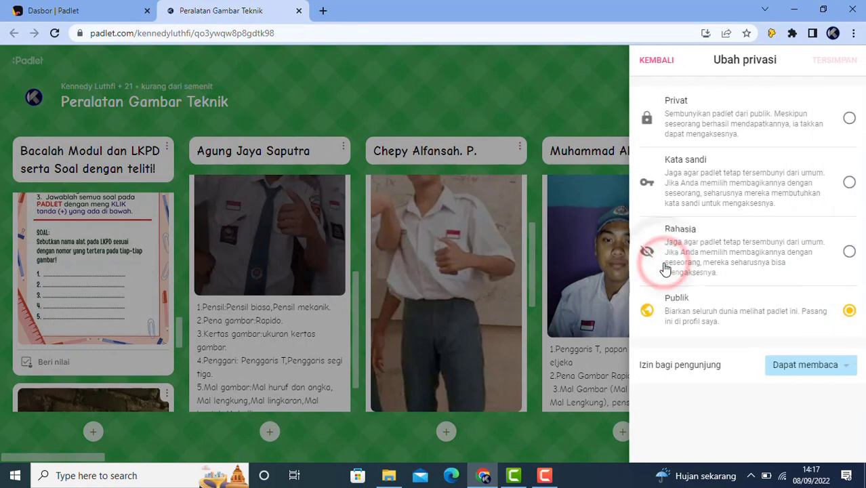
left_click(847, 370)
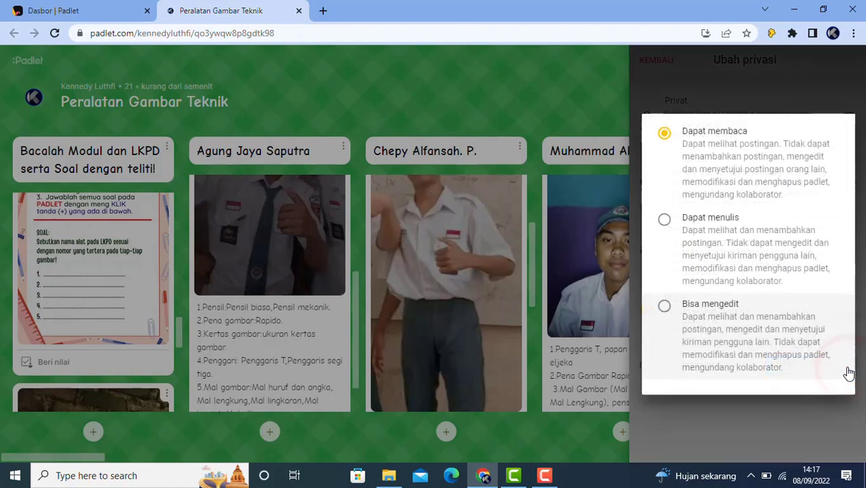
left_click(664, 223)
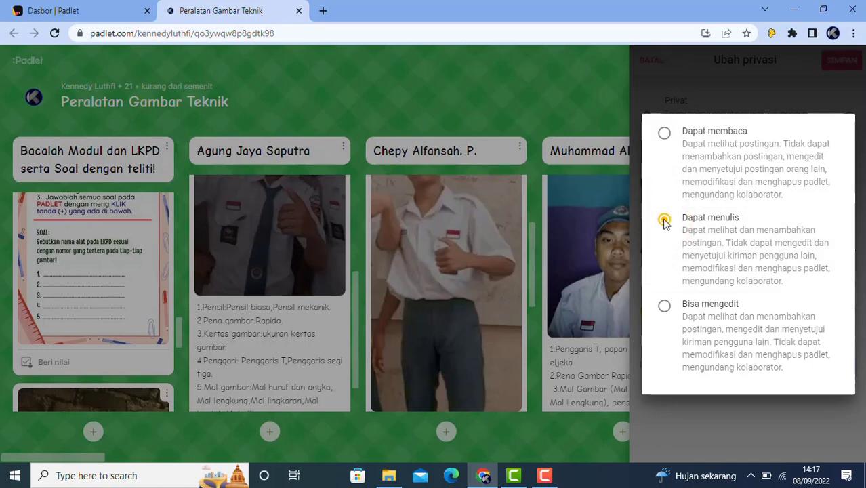
left_click(671, 89)
left_click(839, 61)
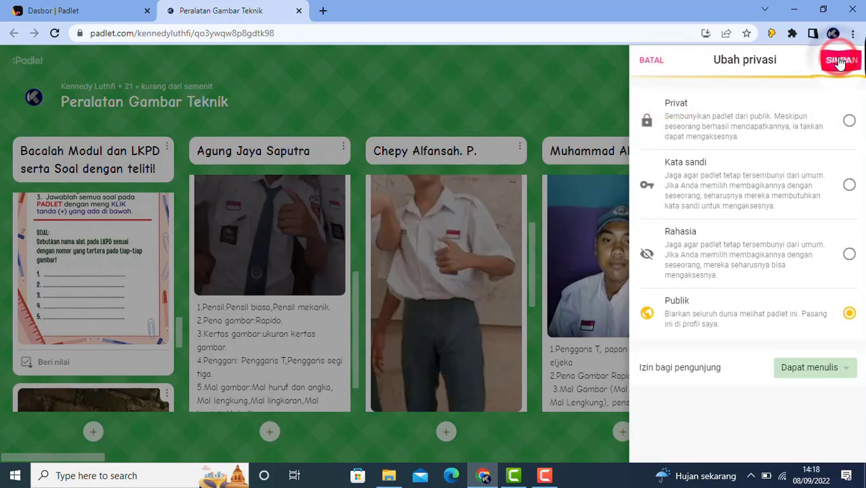
left_click(656, 61)
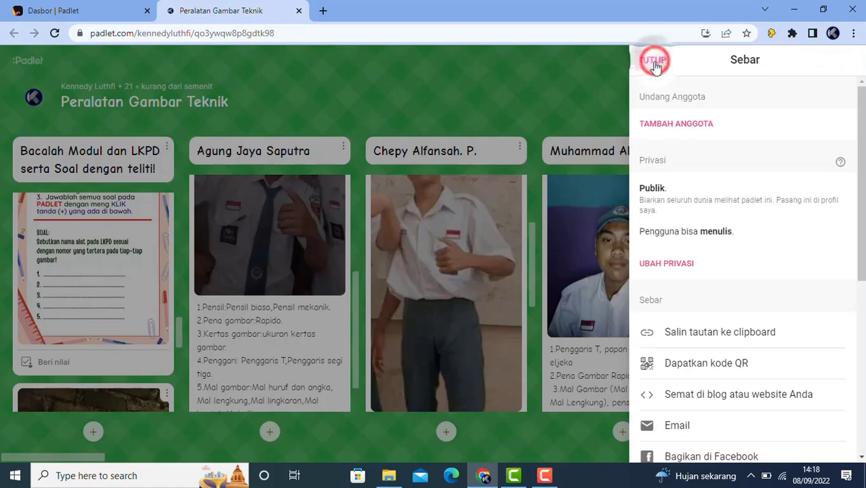
left_click(652, 62)
left_click(851, 37)
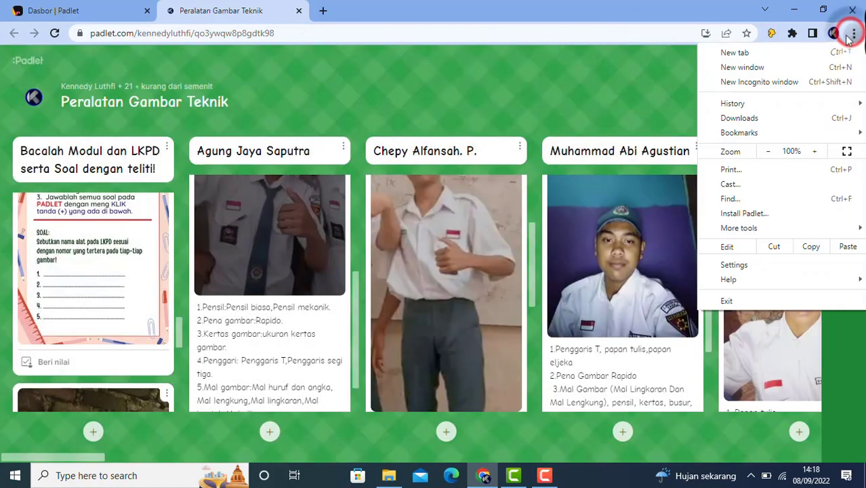
Load the board link in a new incognito window, open a new-post form under a column, then close everything
left_click(773, 84)
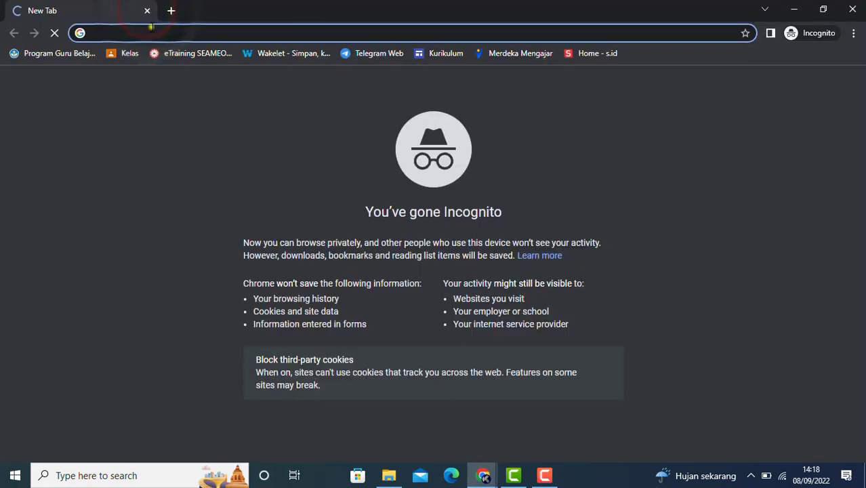
right_click(152, 30)
left_click(198, 113)
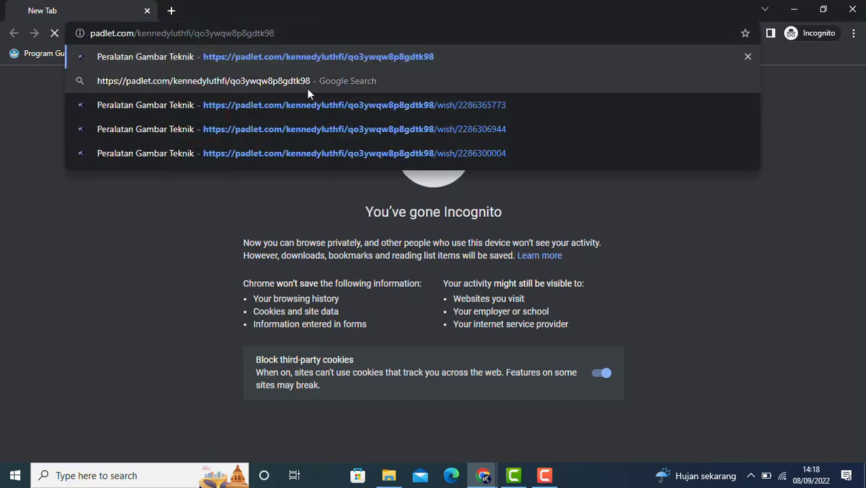
key("Return")
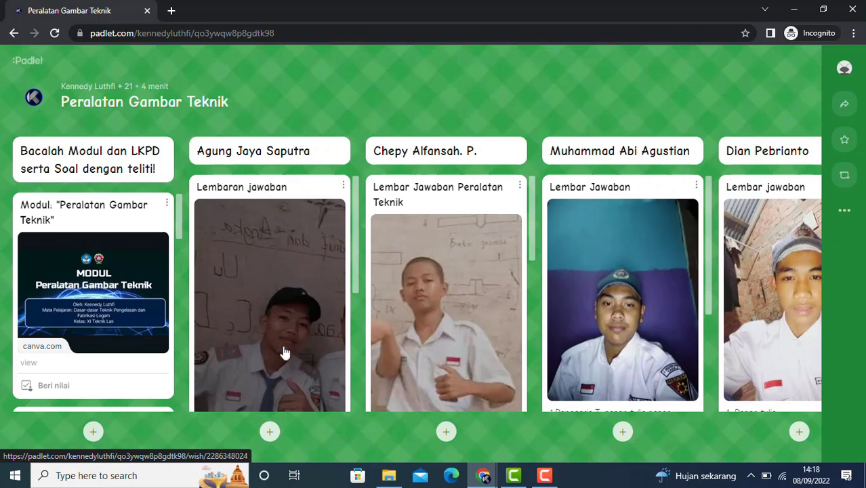
left_click(269, 432)
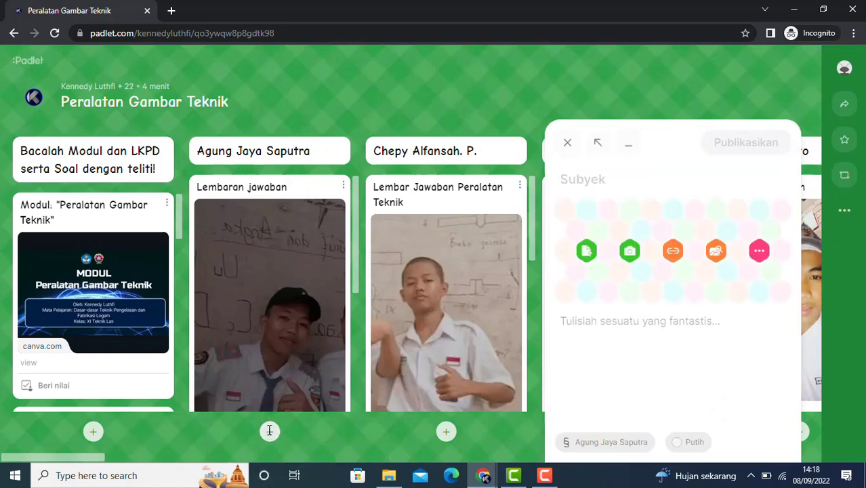
left_click(567, 142)
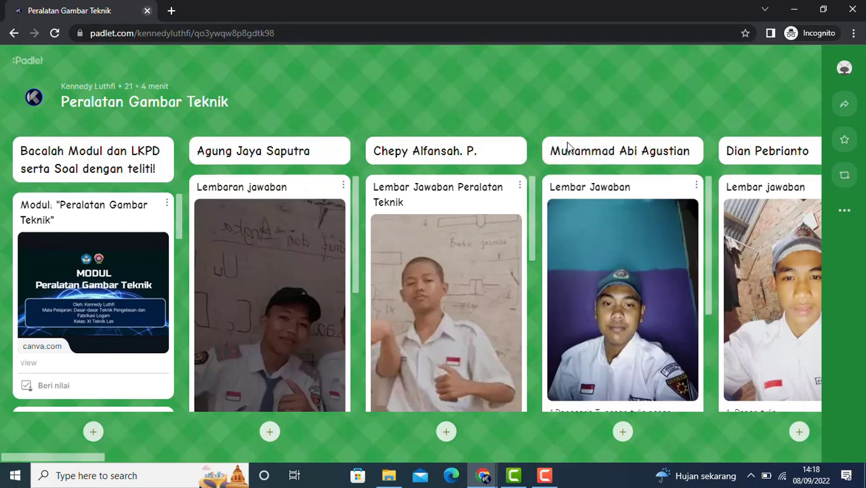
left_click(147, 10)
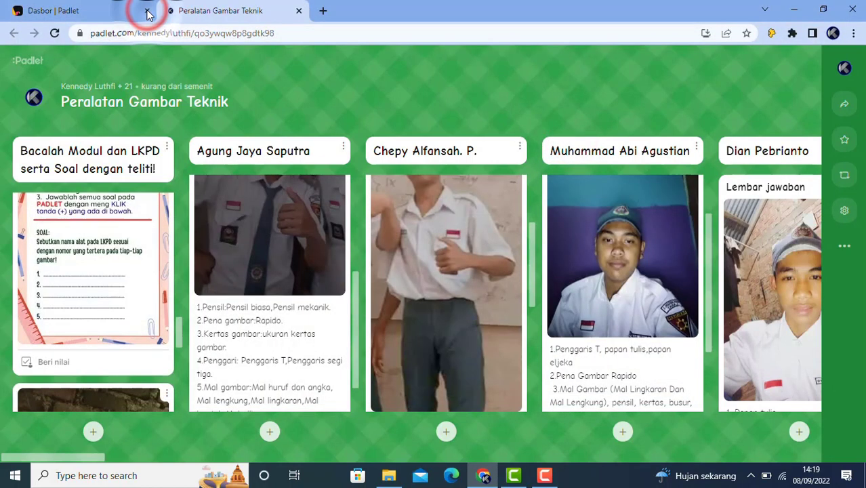
Set the board's visitor permission back to Dapat membaca and save it
left_click(844, 103)
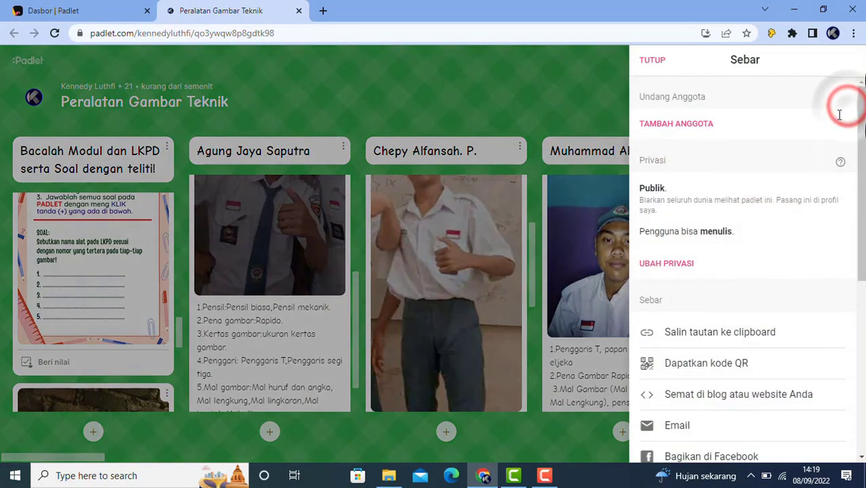
left_click(674, 264)
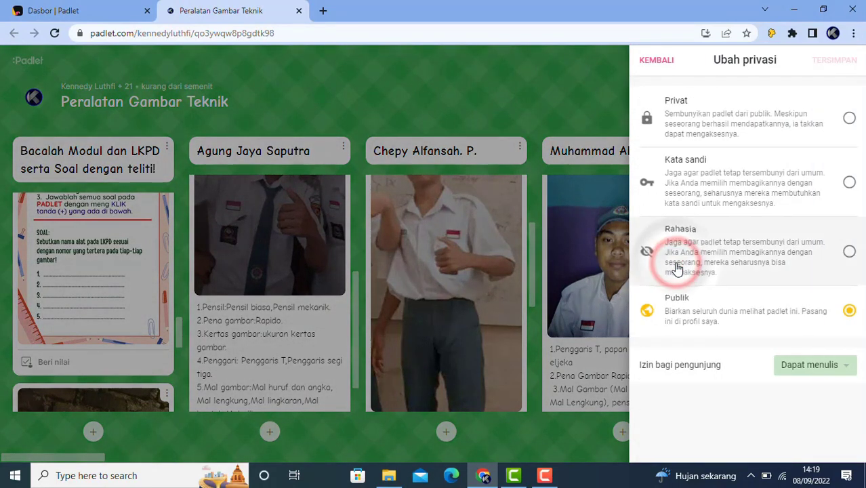
left_click(844, 366)
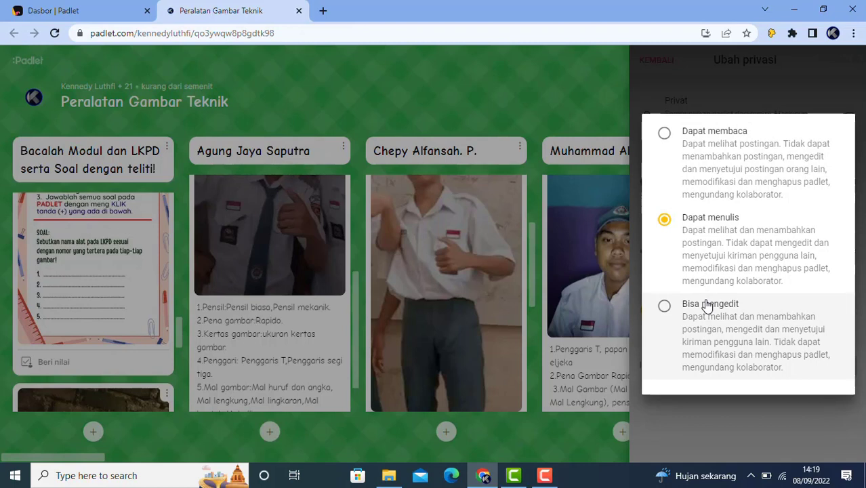
left_click(701, 72)
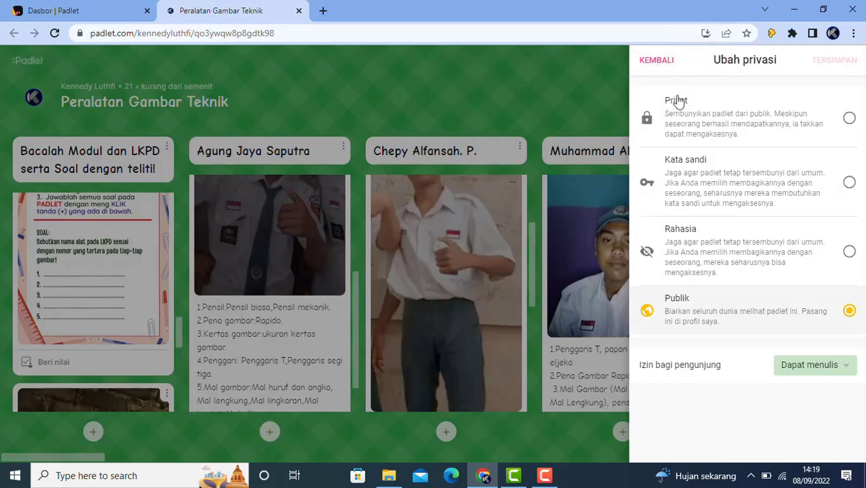
left_click(845, 367)
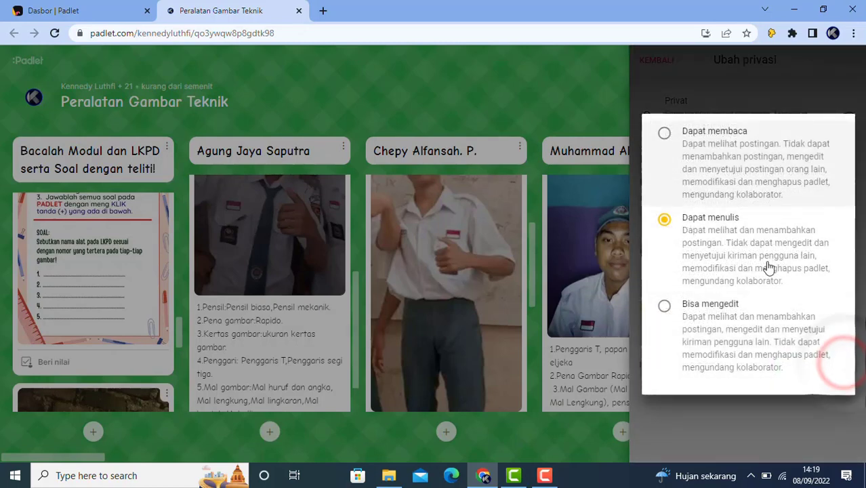
left_click(666, 133)
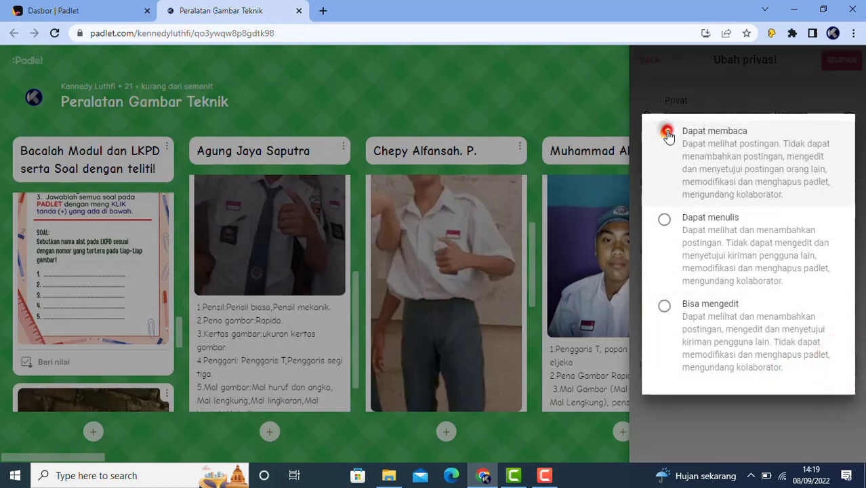
left_click(674, 78)
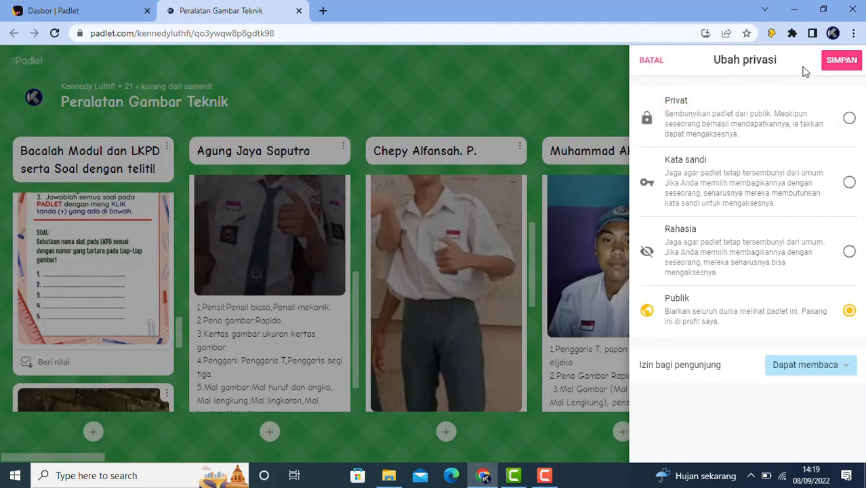
left_click(840, 66)
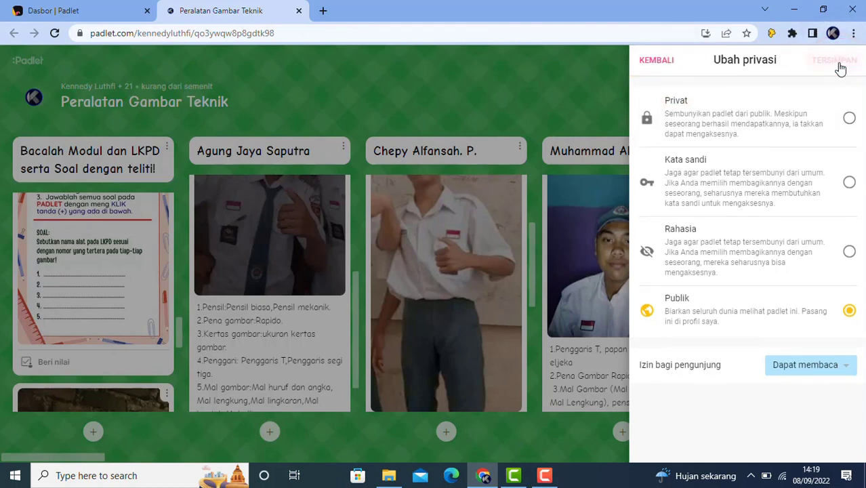
left_click(657, 62)
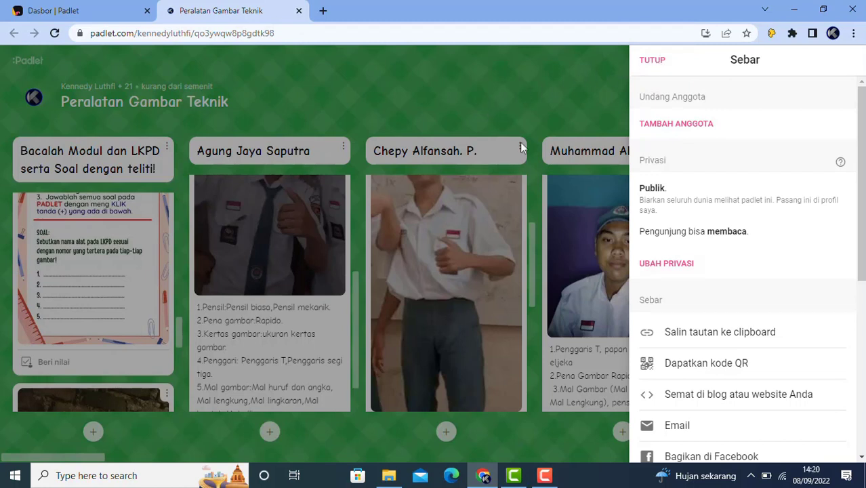
Copy the board's link with 'Salin tautan ke clipboard' in the Sebar panel
left_click(737, 336)
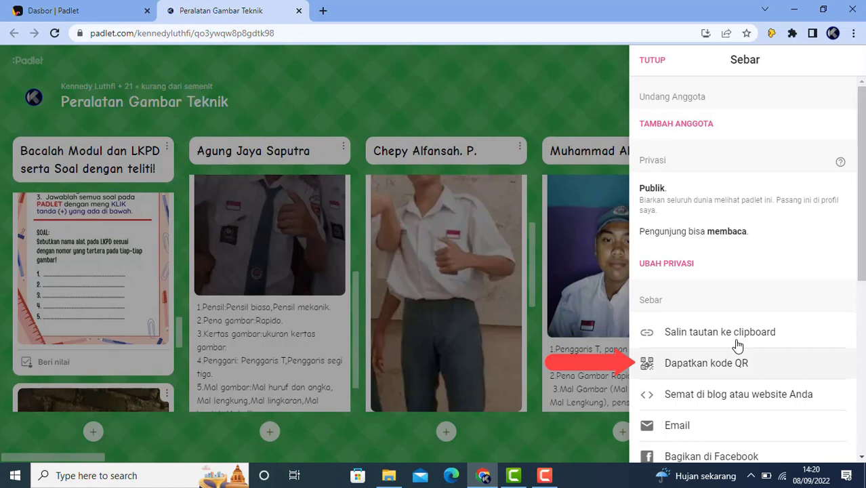
Save the board's QR code image as 'Peralatan Gambar Teknik' PNG in Downloads
left_click(703, 366)
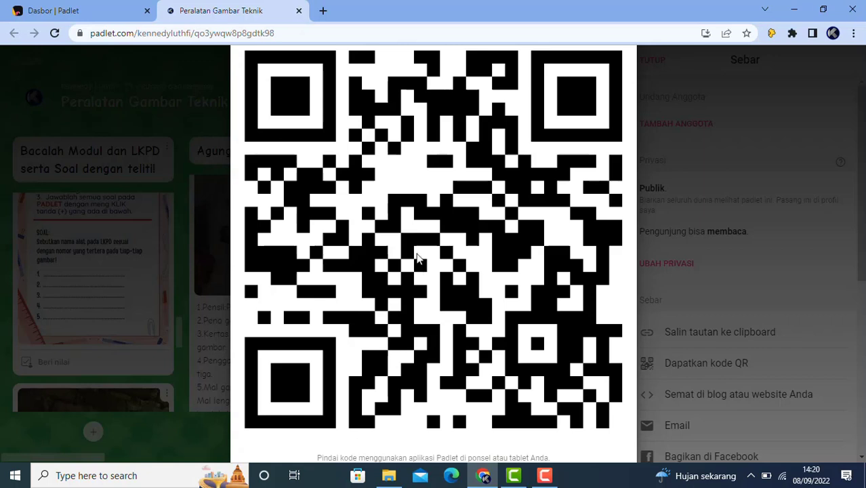
right_click(419, 199)
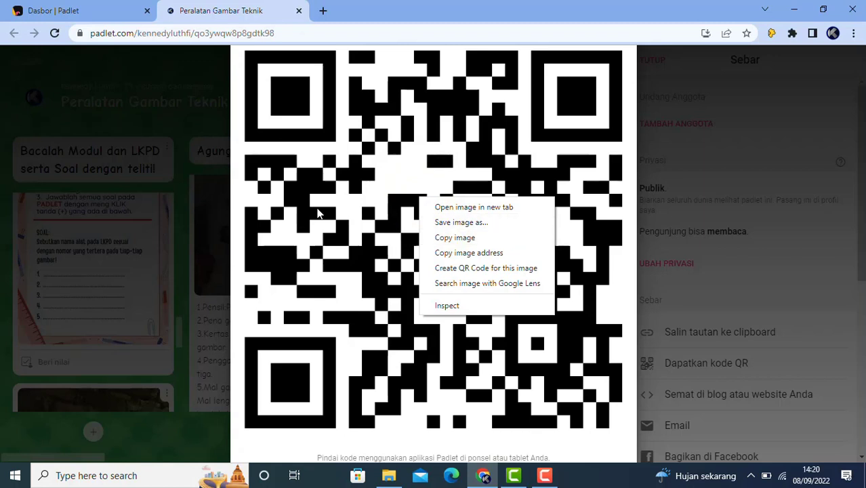
left_click(317, 210)
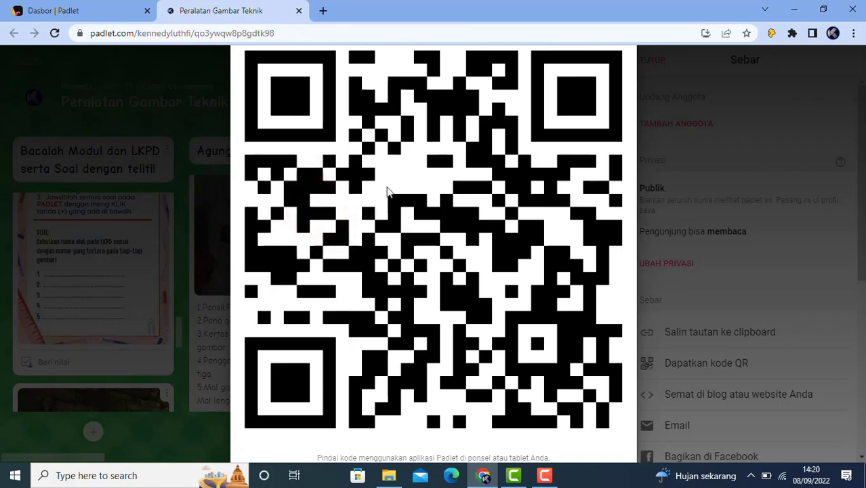
right_click(419, 182)
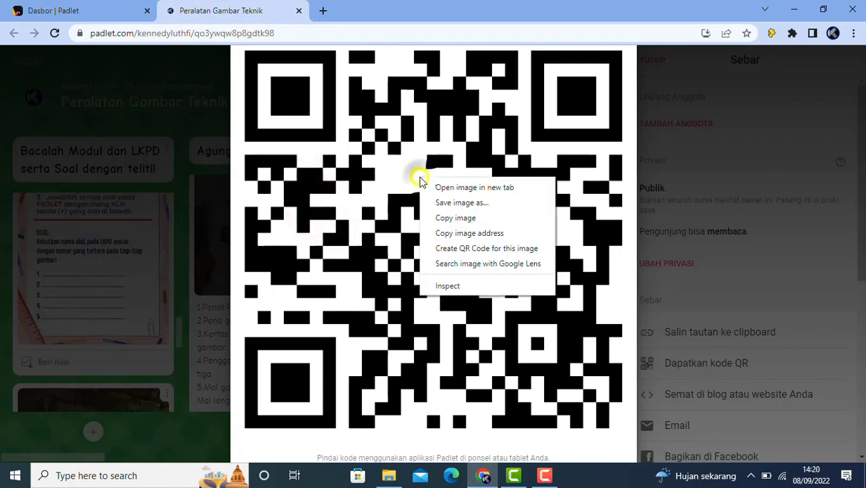
left_click(454, 204)
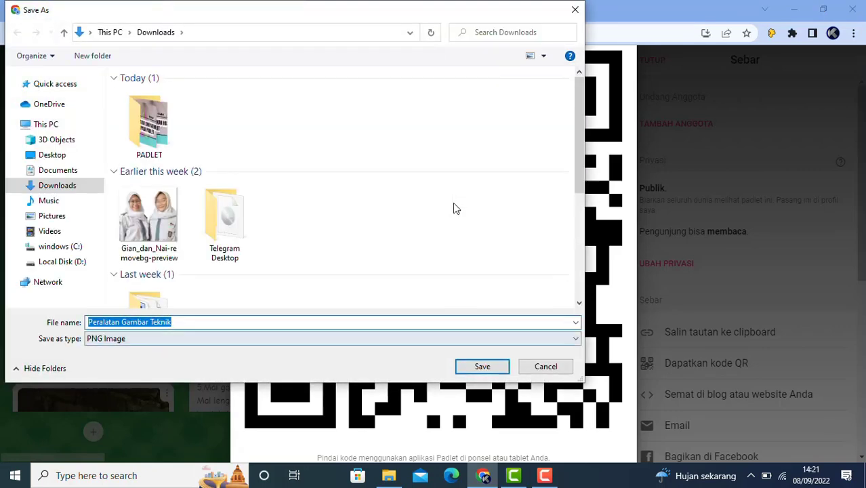
left_click(481, 367)
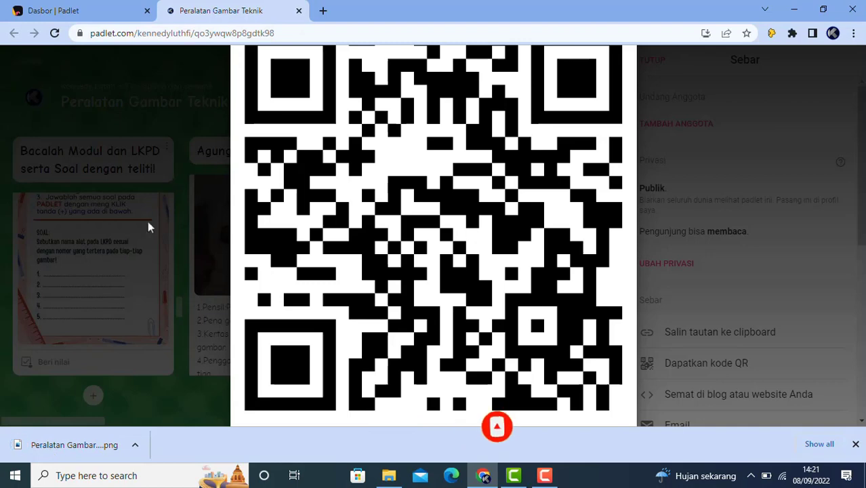
left_click(206, 87)
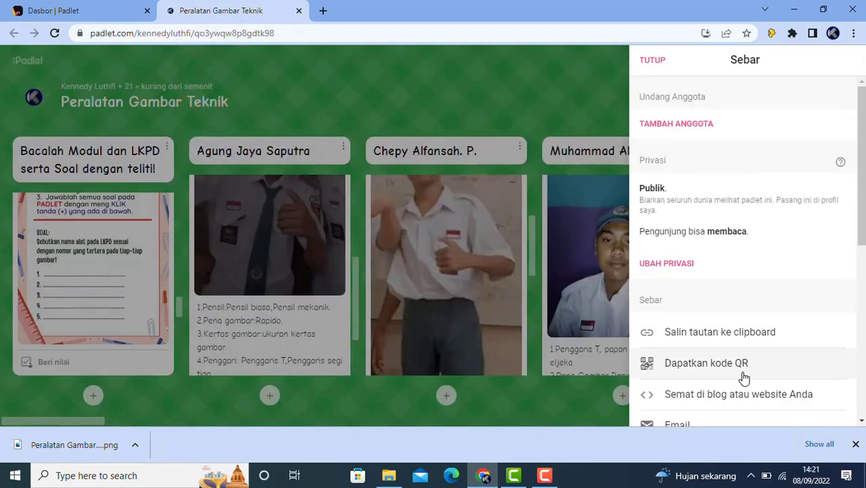
Copy the board's embed code from 'Semat di blog atau website Anda' with SALIN
scroll(742, 374, "down", 1)
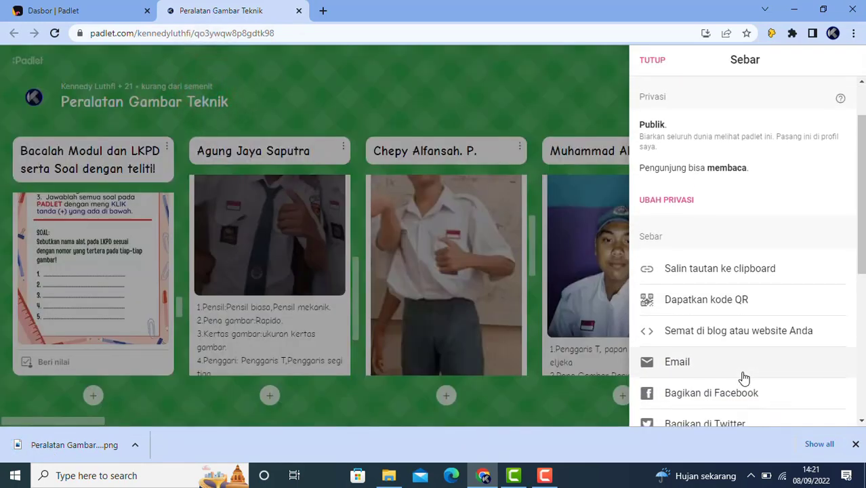
left_click(723, 336)
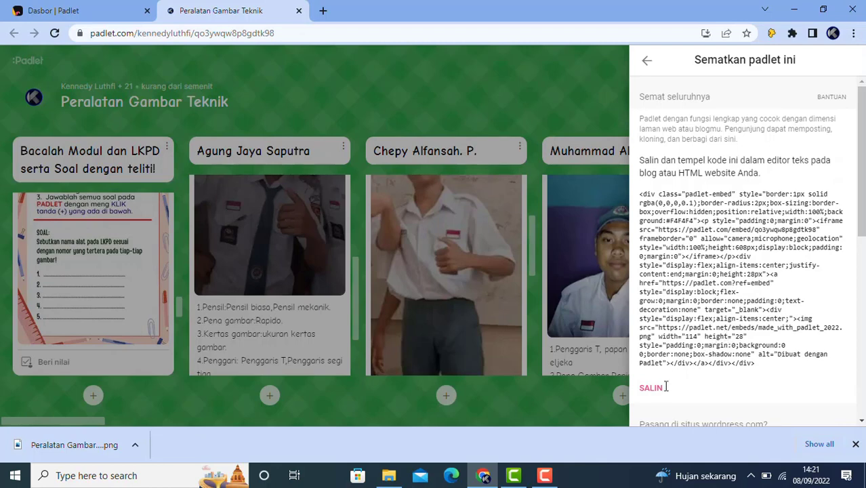
scroll(652, 403, "down", 1)
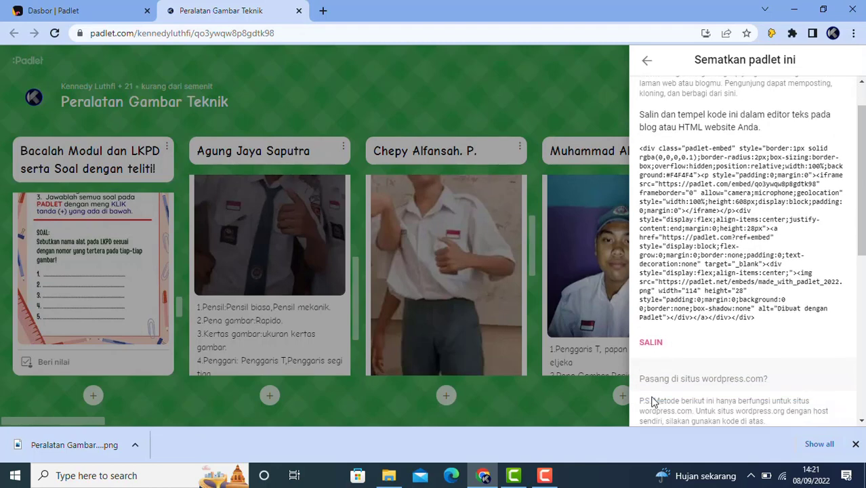
left_click(652, 324)
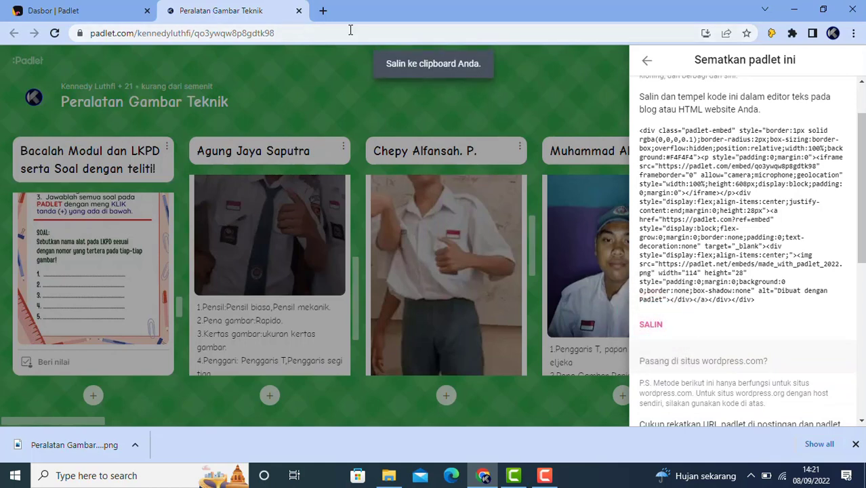
left_click(322, 11)
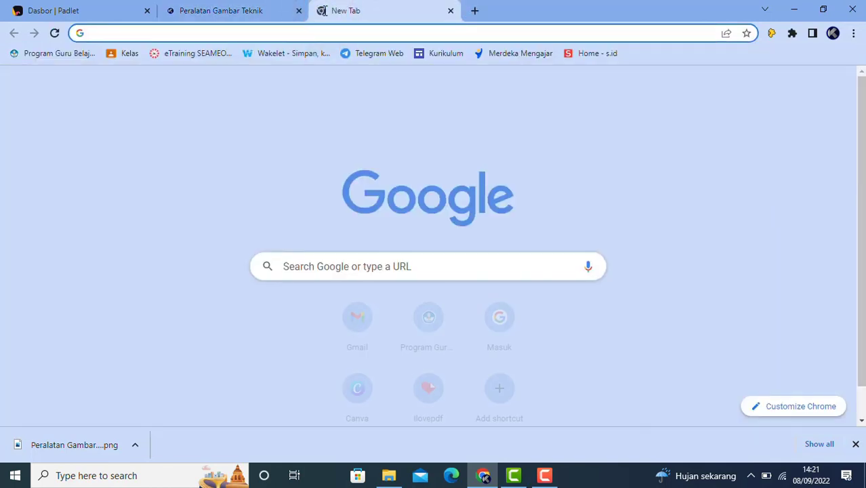
Start a new Blogger post and enter its title, Ulangan Harian ke 1 Gambar teknik
type("blog")
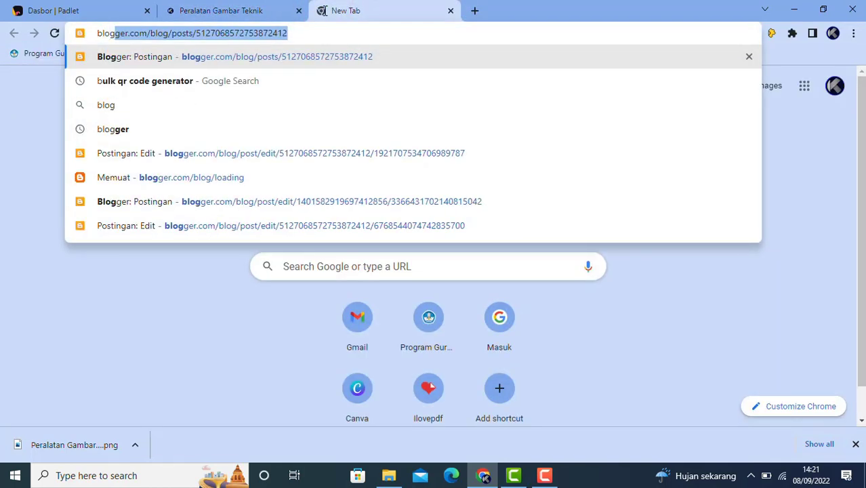
key("Return")
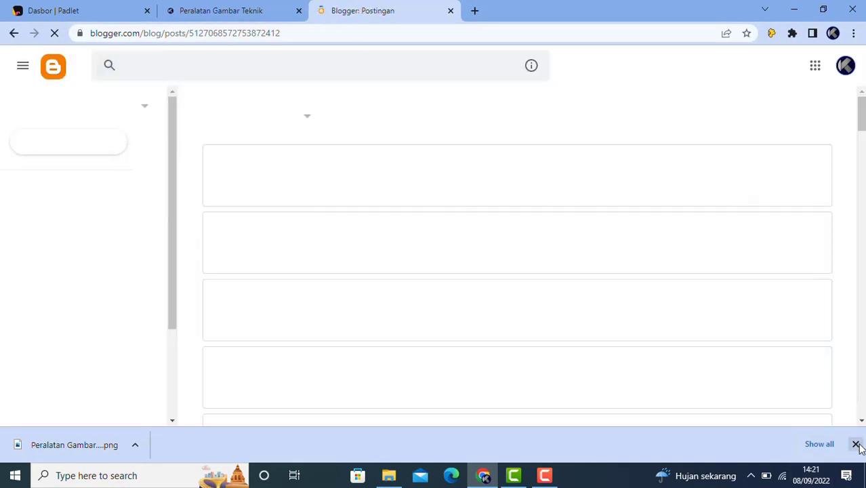
left_click(855, 443)
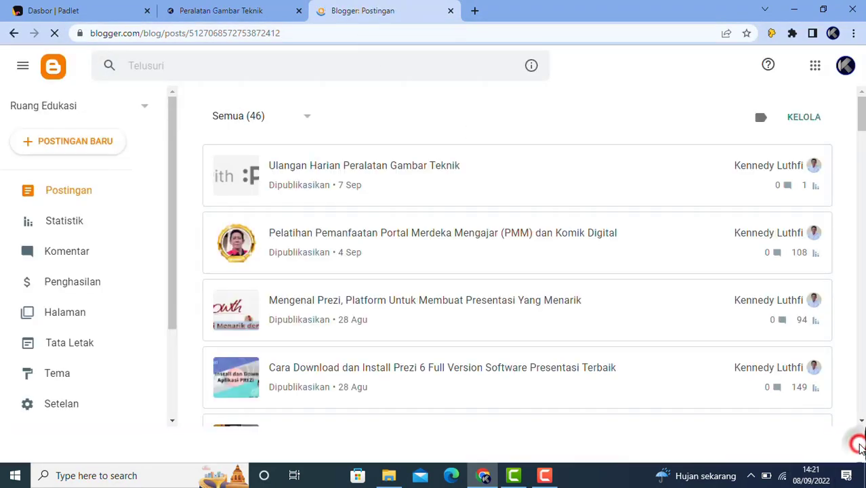
left_click(93, 144)
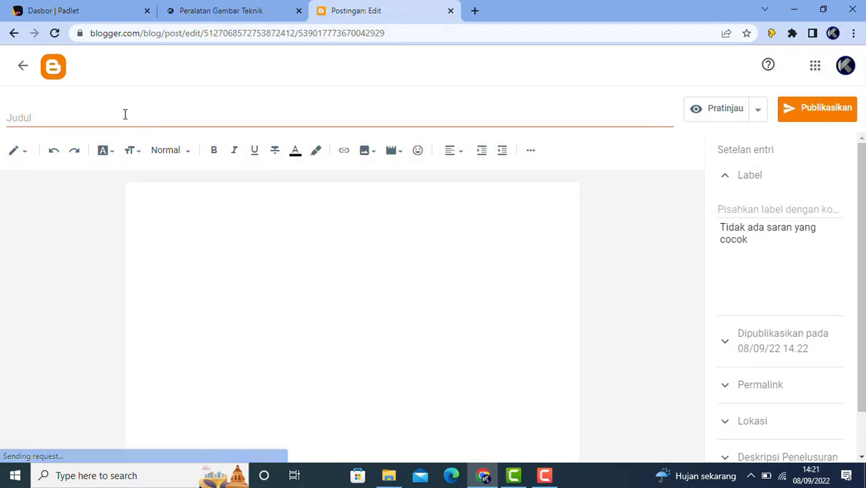
left_click(125, 114)
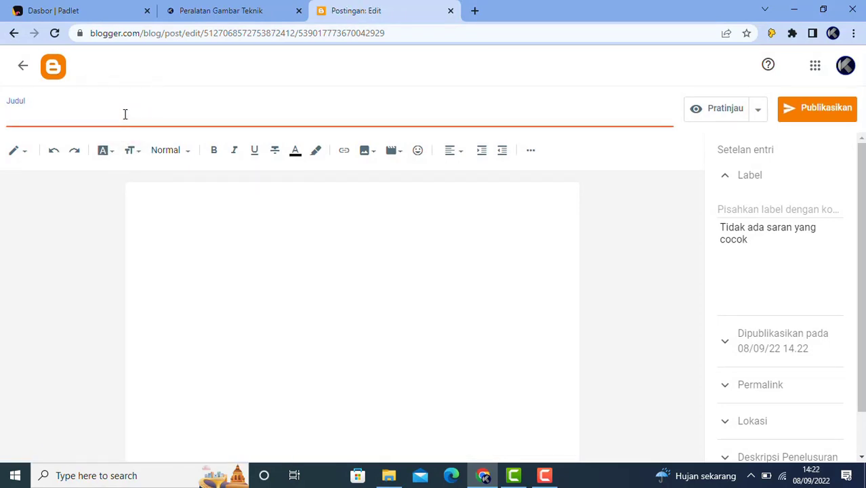
type("Ulangan Ha")
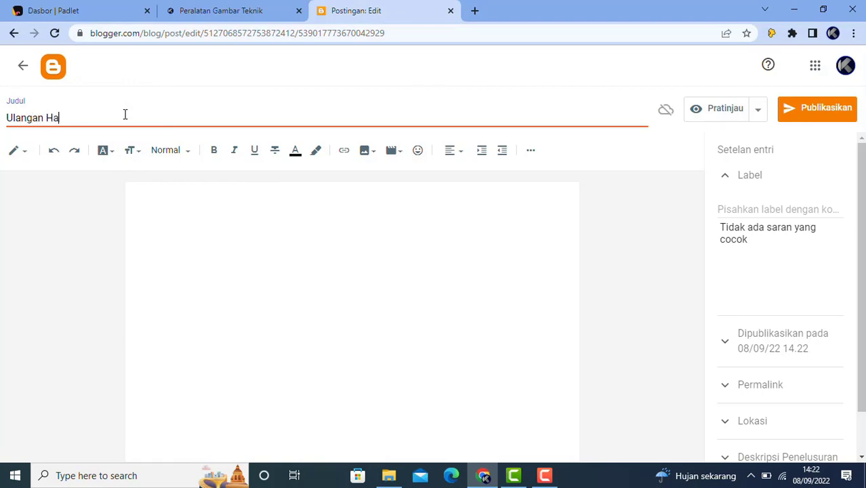
type("rian Gambar teknik")
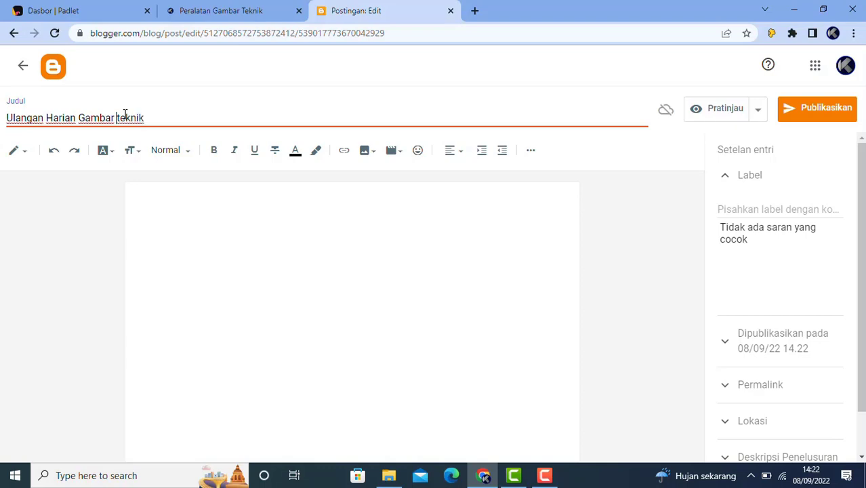
type("e 1")
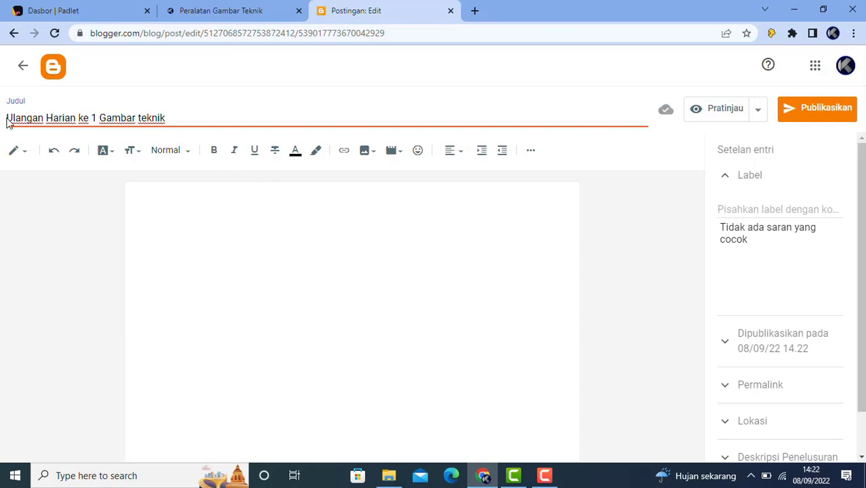
Copy the title into the post body as its first line, followed by an empty line
left_click_drag(8, 120, 224, 130)
left_click(253, 127)
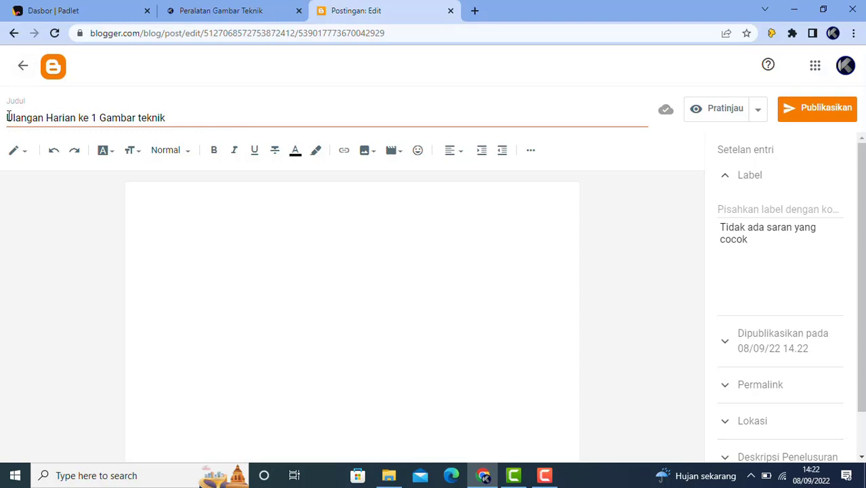
left_click_drag(8, 117, 190, 115)
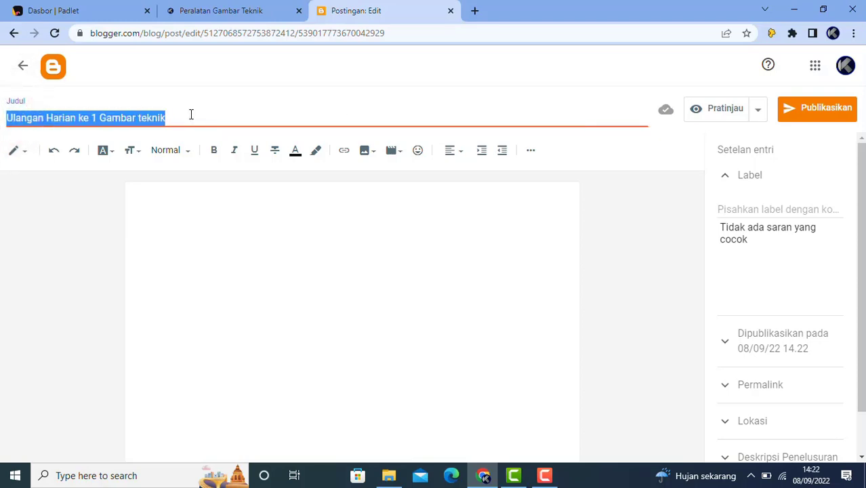
key("ctrl+c")
left_click(207, 201)
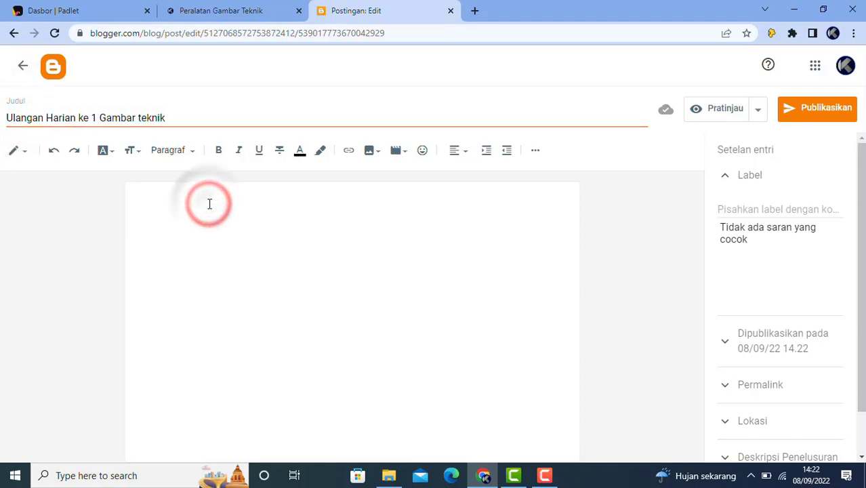
key("ctrl+v")
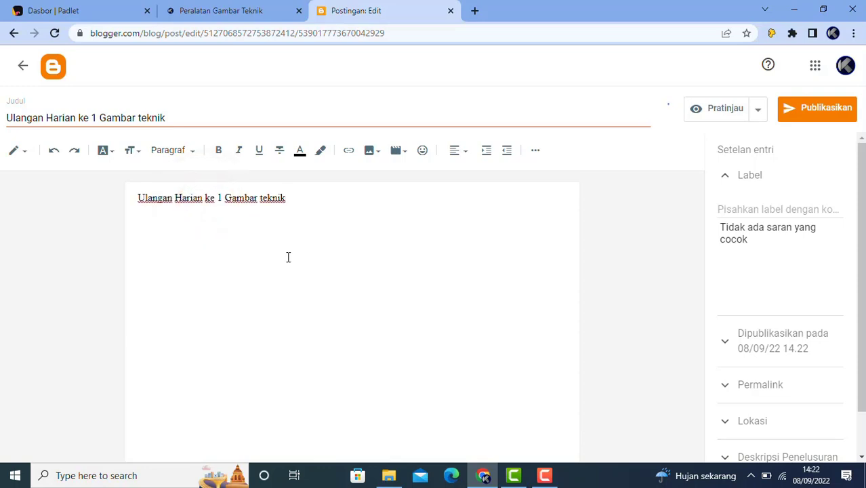
key("Return")
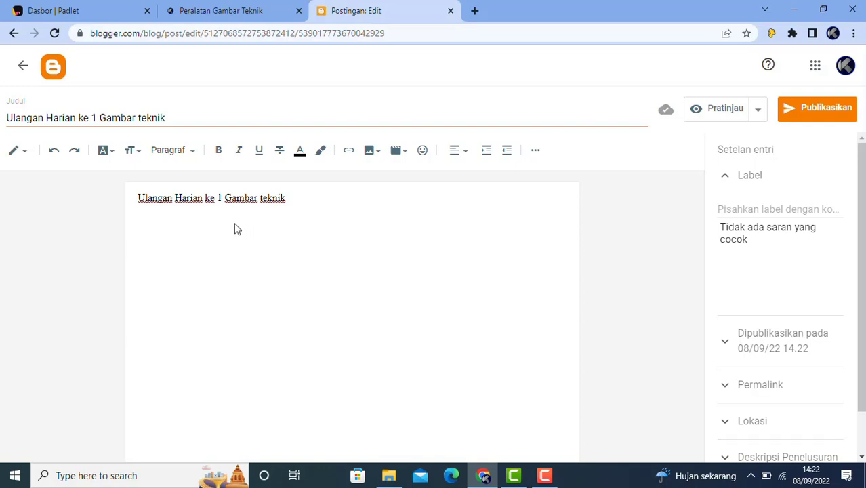
Switch the post to HTML view, pasting and then deleting the stray title text so the markup stays unchanged
left_click(26, 155)
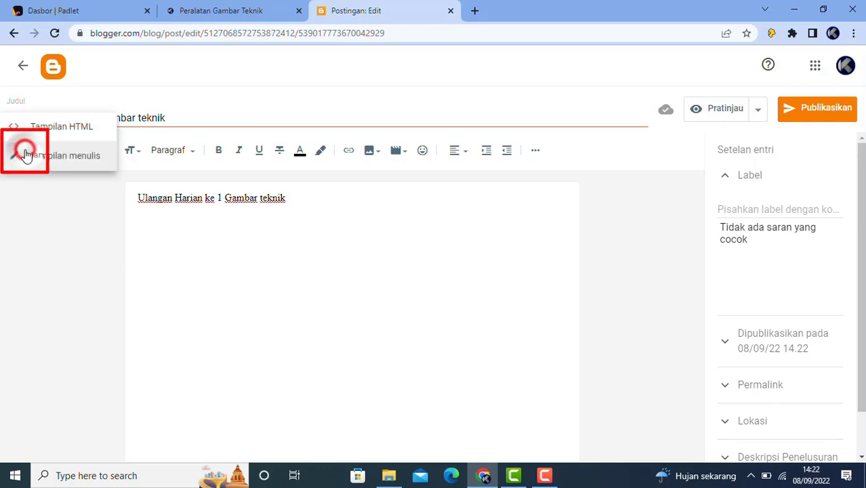
left_click(58, 128)
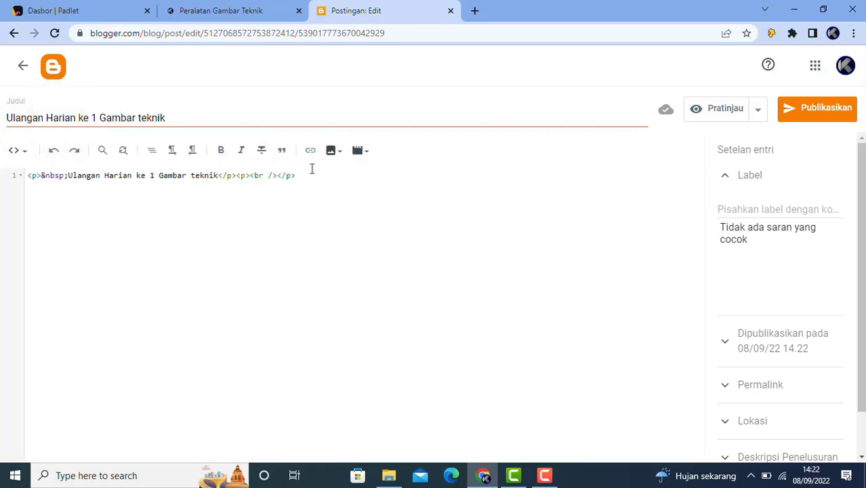
left_click(319, 171)
left_click(308, 175)
right_click(300, 176)
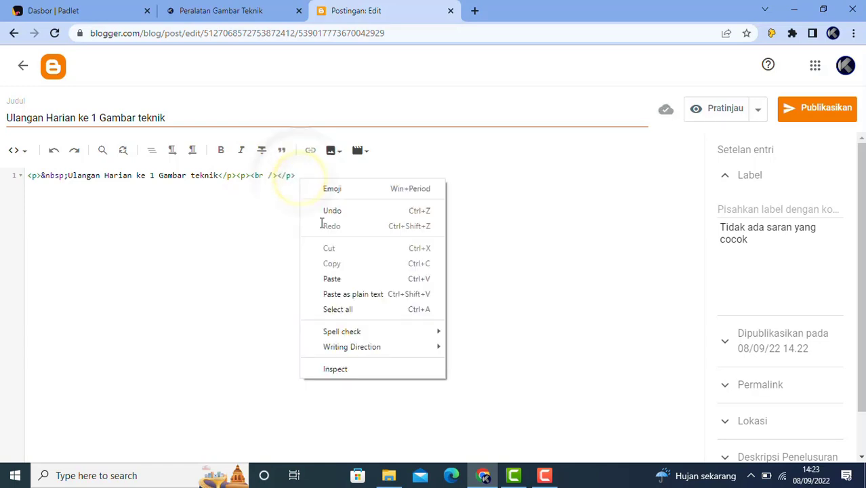
left_click(347, 281)
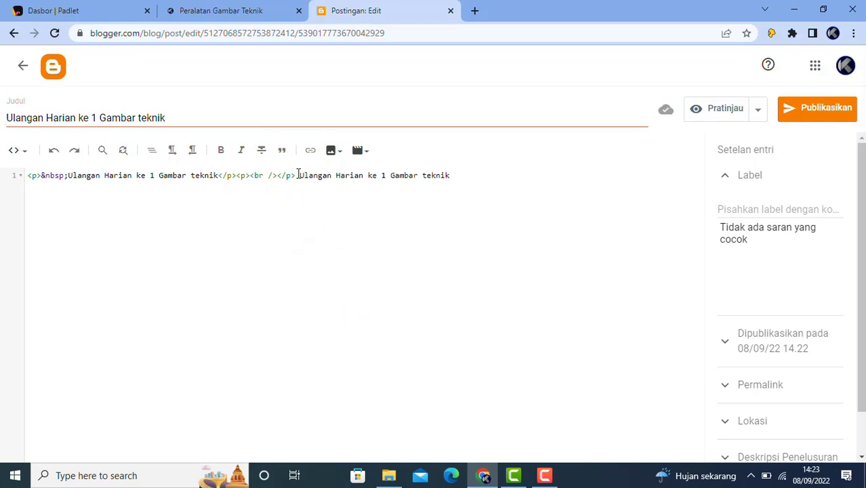
left_click_drag(298, 175, 466, 178)
key("BackSpace")
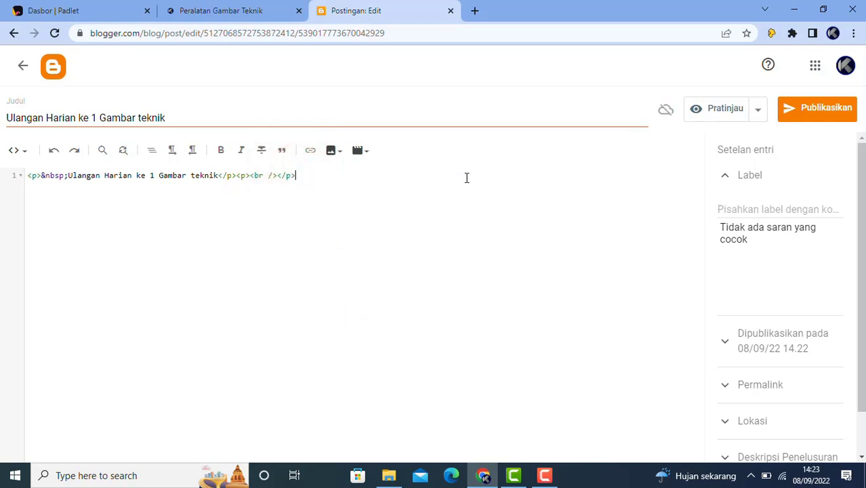
left_click(203, 13)
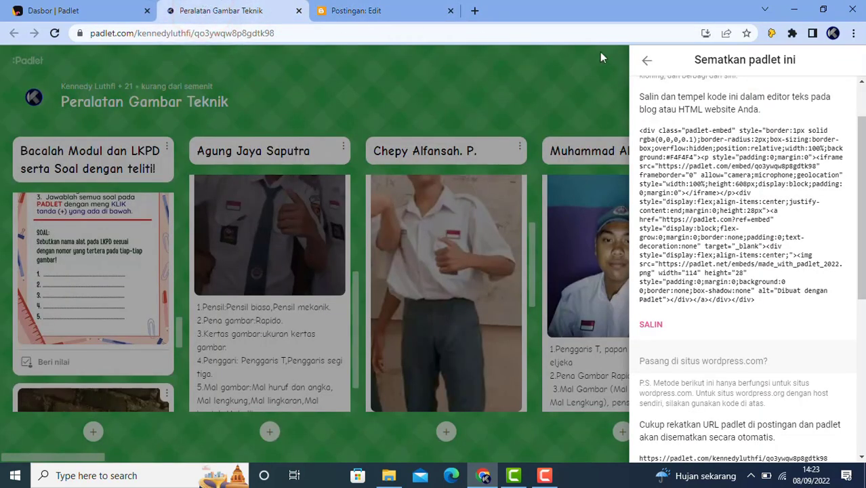
Recopy the embed code with SALIN, close the sharing panel, and return to the Postingan: Edit tab
left_click(647, 60)
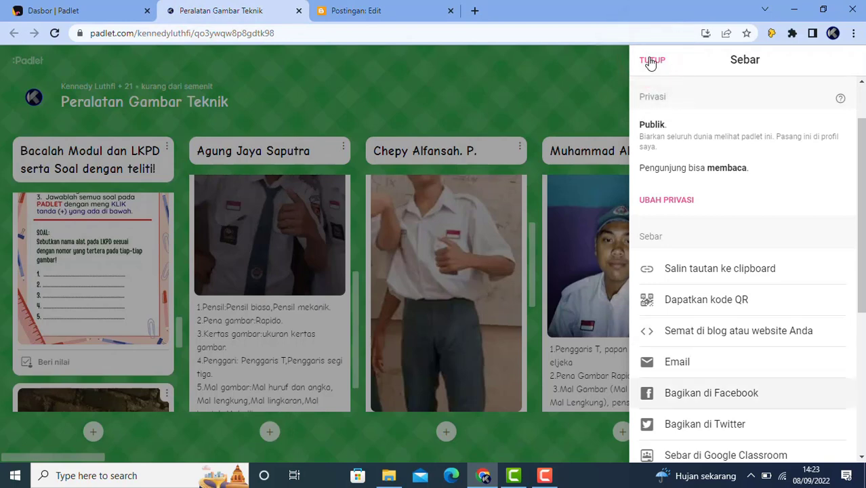
left_click(706, 331)
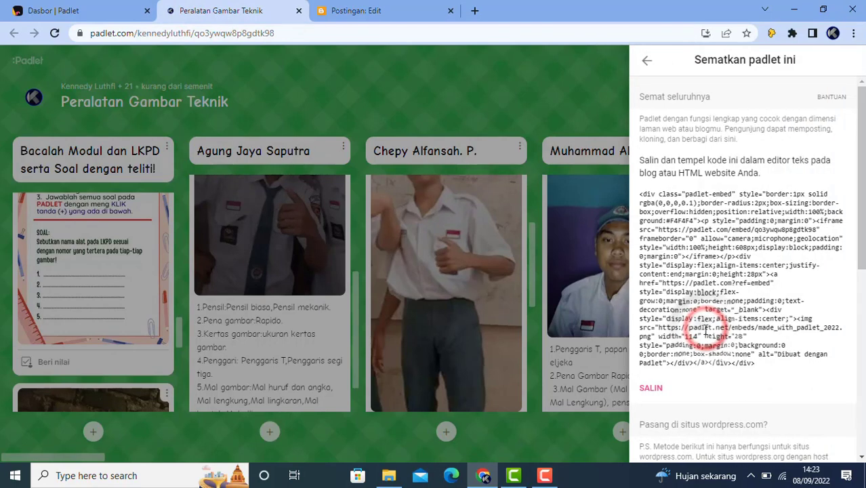
left_click(652, 391)
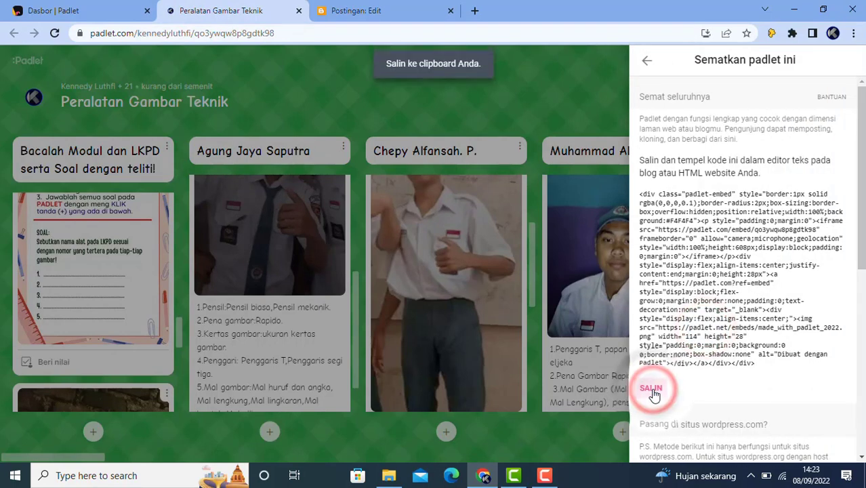
left_click(647, 63)
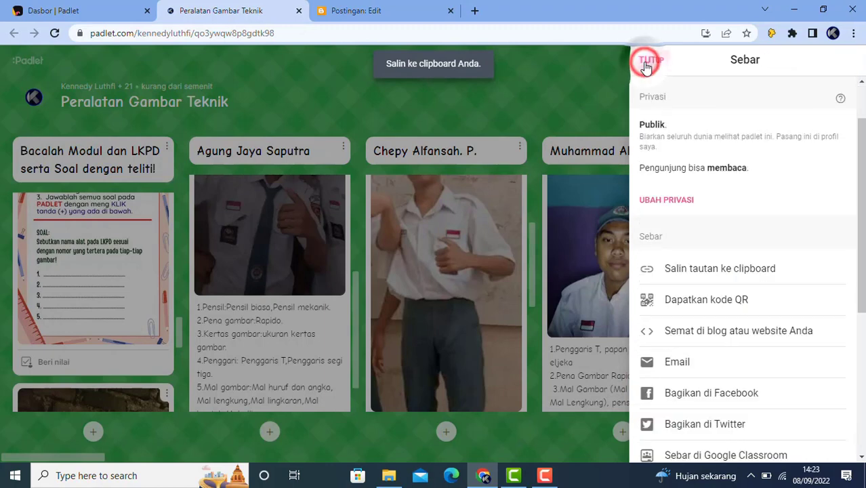
left_click(647, 62)
left_click(386, 12)
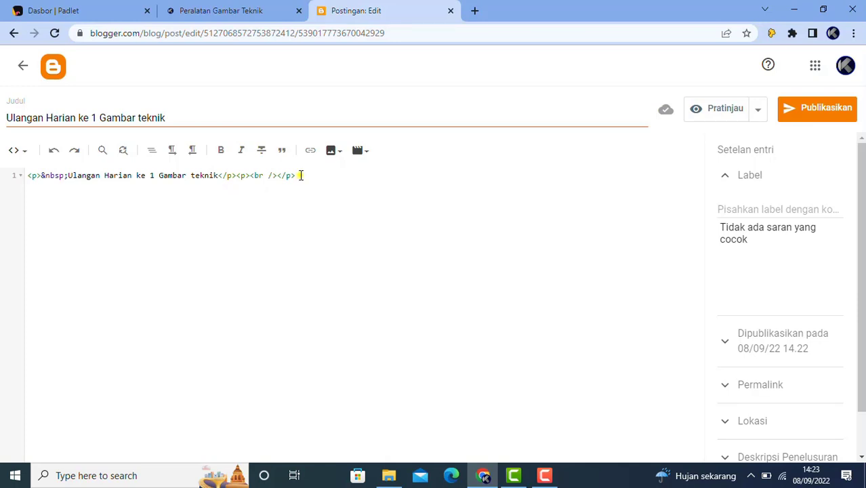
Paste the Padlet board's embed code at the end of the title line in the post HTML
right_click(301, 176)
left_click(333, 275)
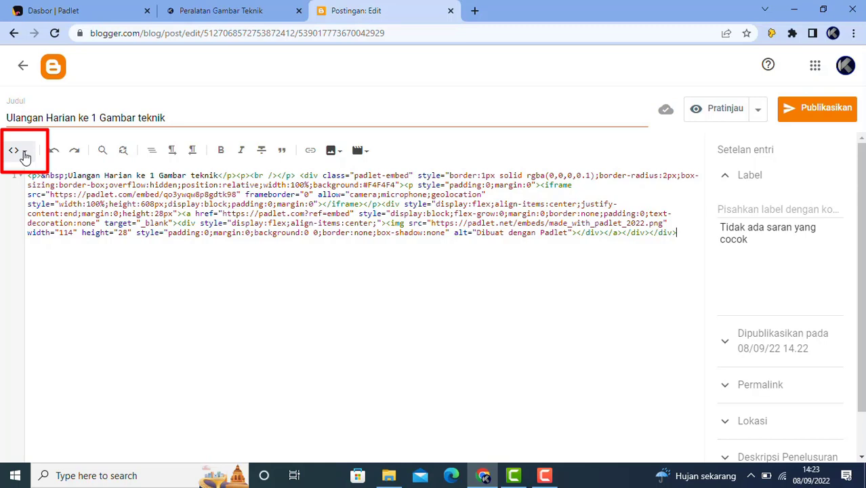
left_click(25, 152)
Publish 'Ulangan Harian ke 1 Gambar teknik' from the writing view, confirm, and reopen it from the post list
left_click(32, 186)
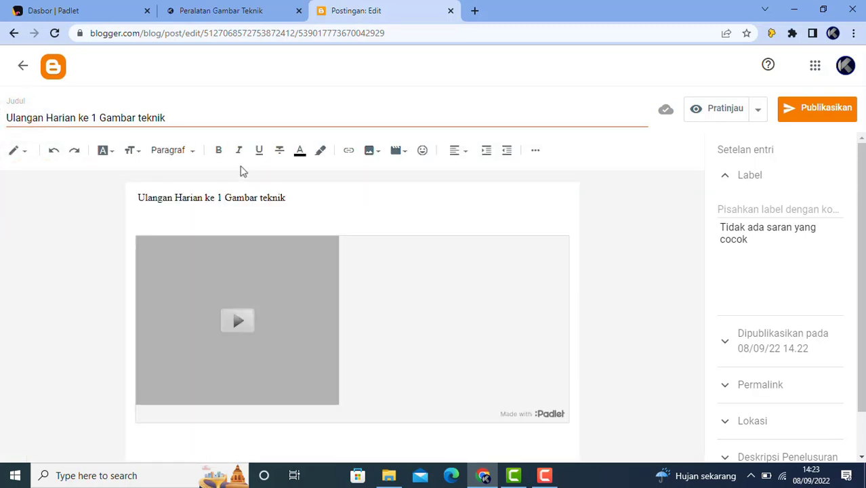
left_click(808, 118)
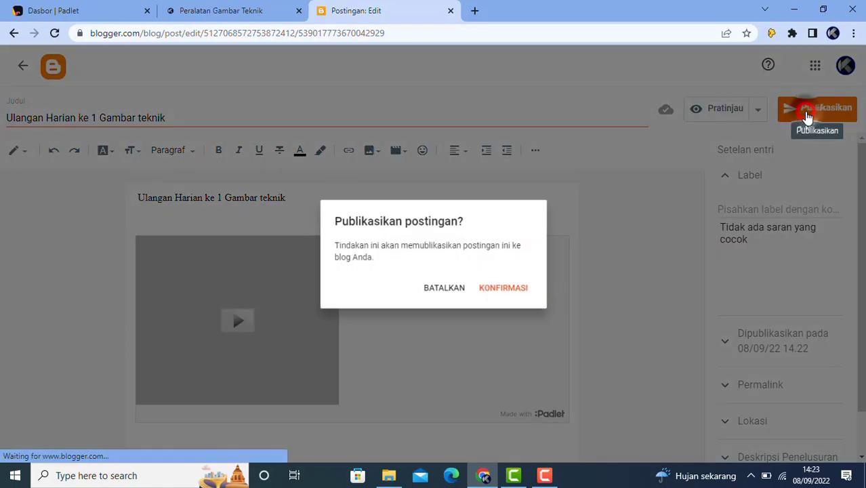
left_click(513, 291)
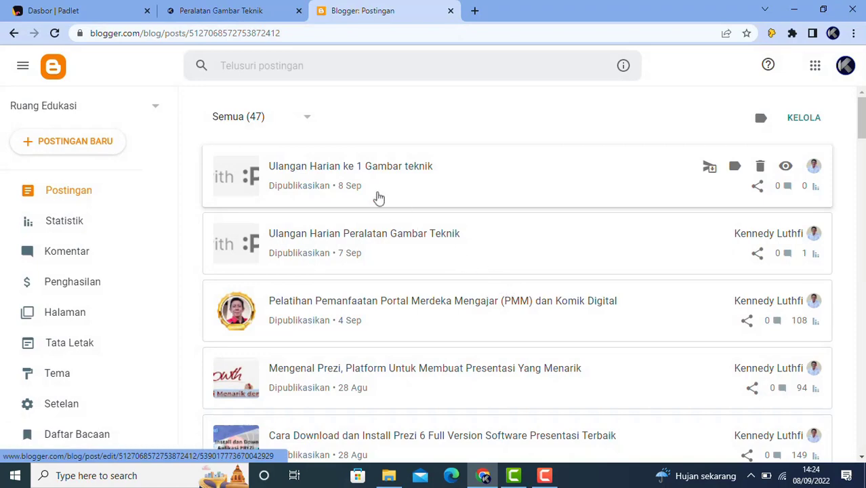
left_click(319, 169)
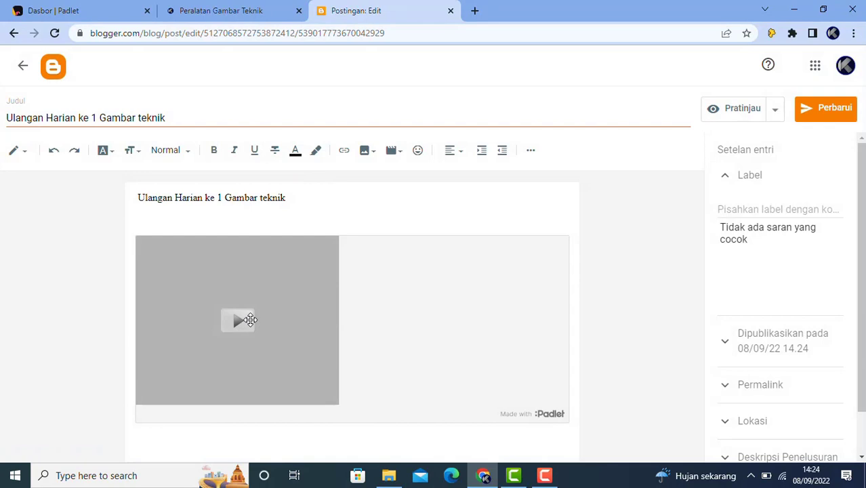
left_click(747, 117)
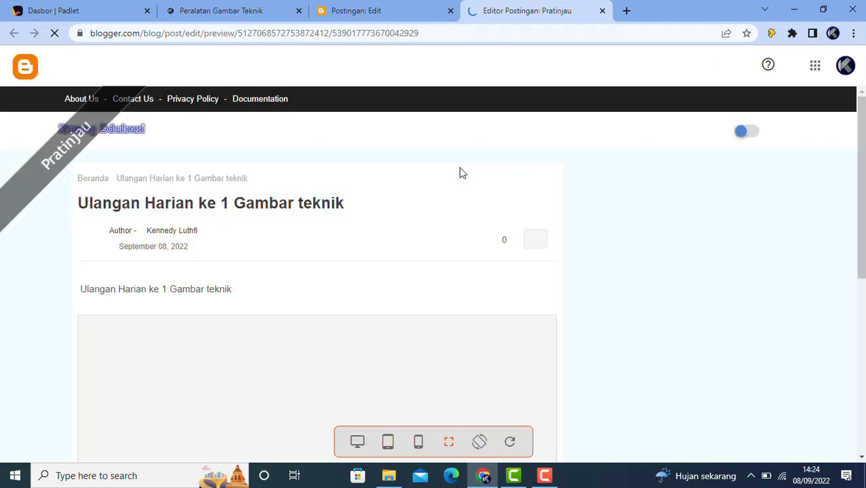
scroll(340, 295, "down", 1)
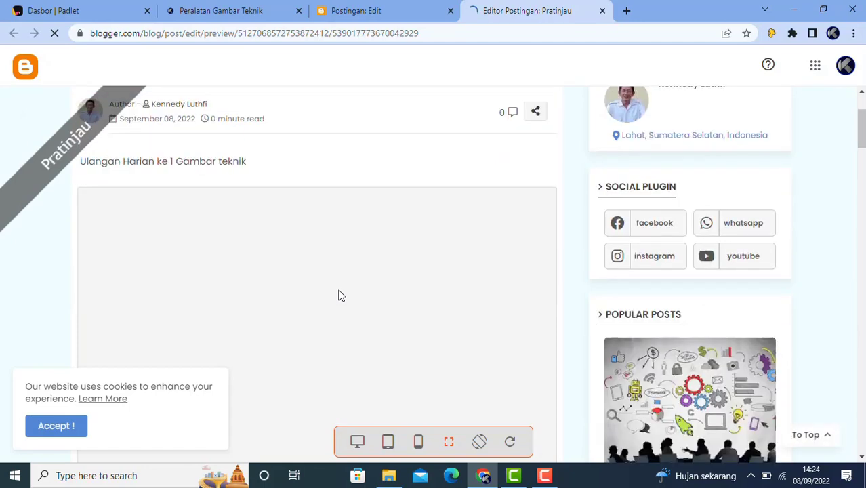
scroll(340, 295, "down", 3)
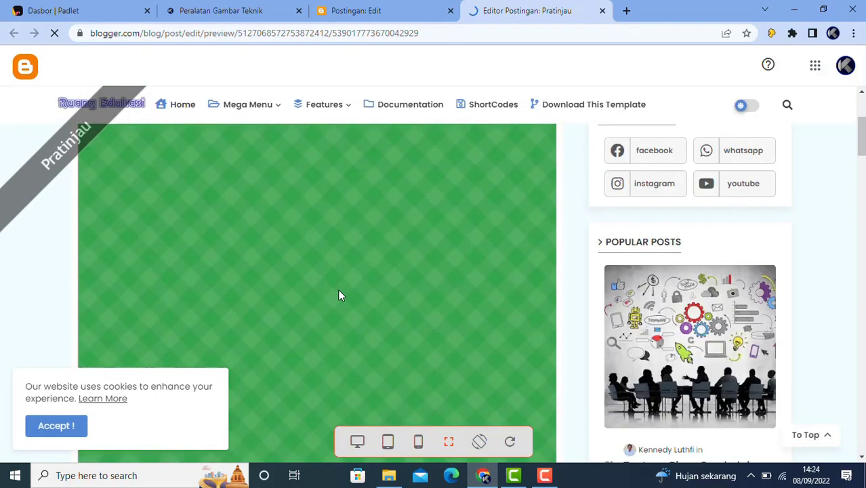
scroll(337, 289, "down", 1)
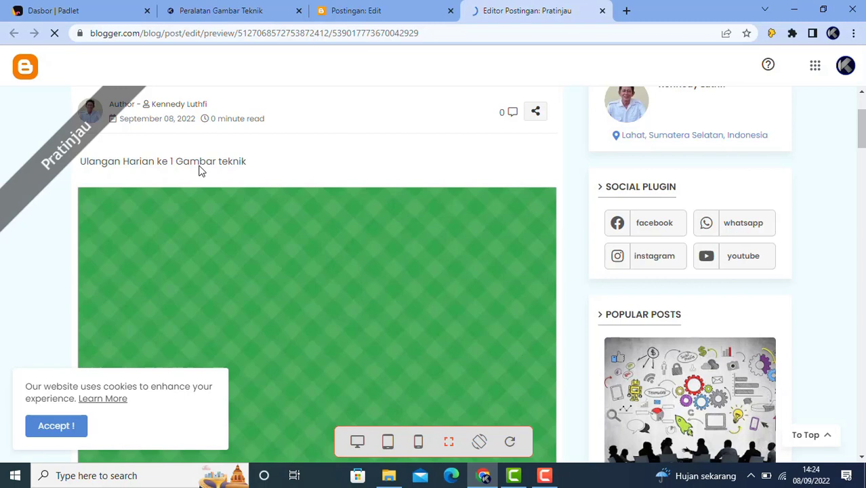
left_click(603, 12)
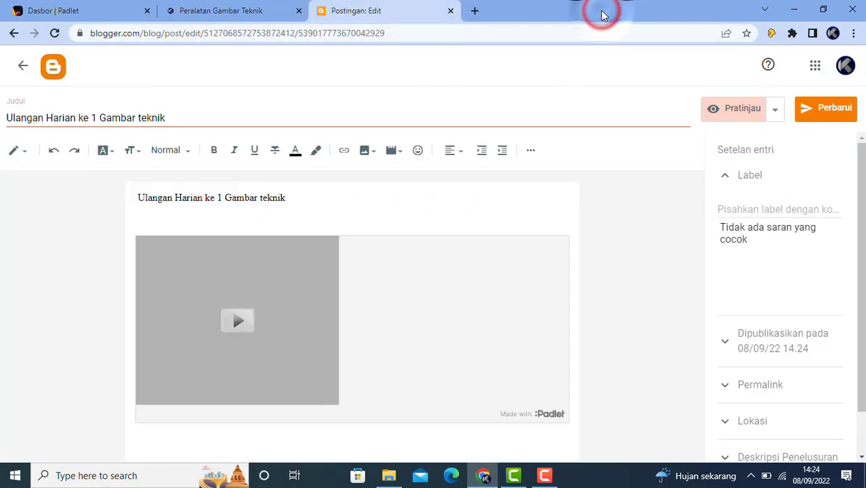
Open the Padlet board's Sebar panel and scroll down to its Ekspor options (PDF, CSV, Excel)
left_click(214, 15)
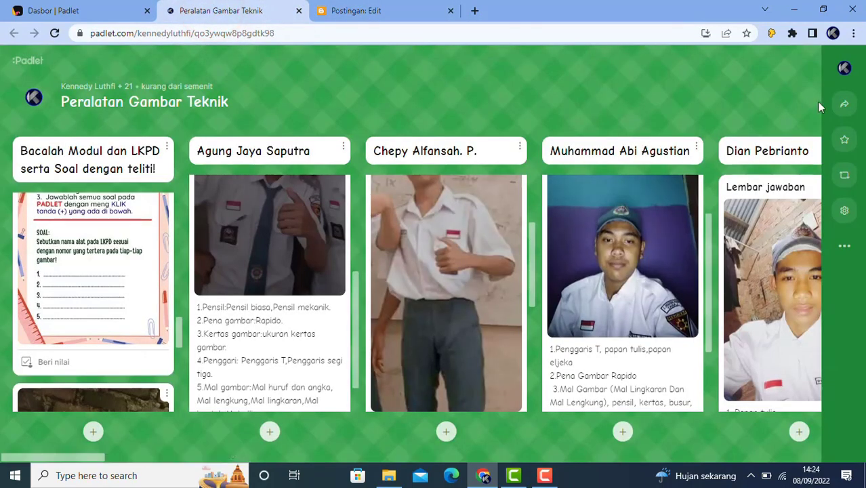
left_click(843, 110)
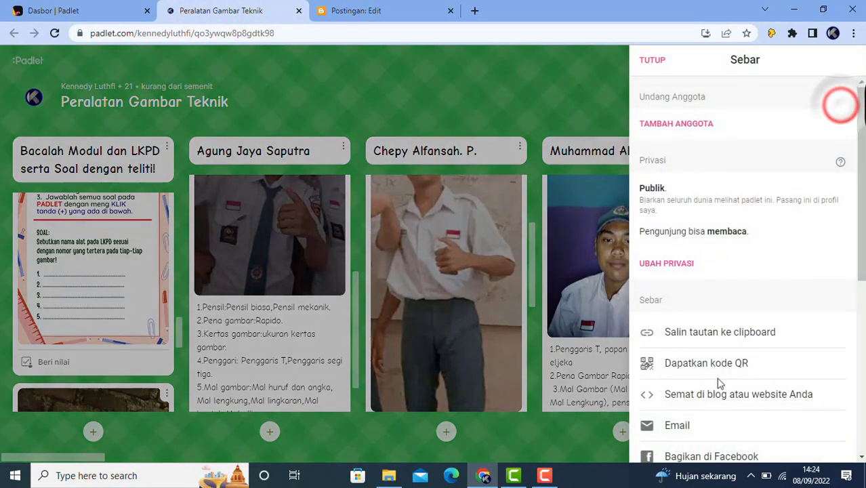
scroll(708, 407, "down", 1)
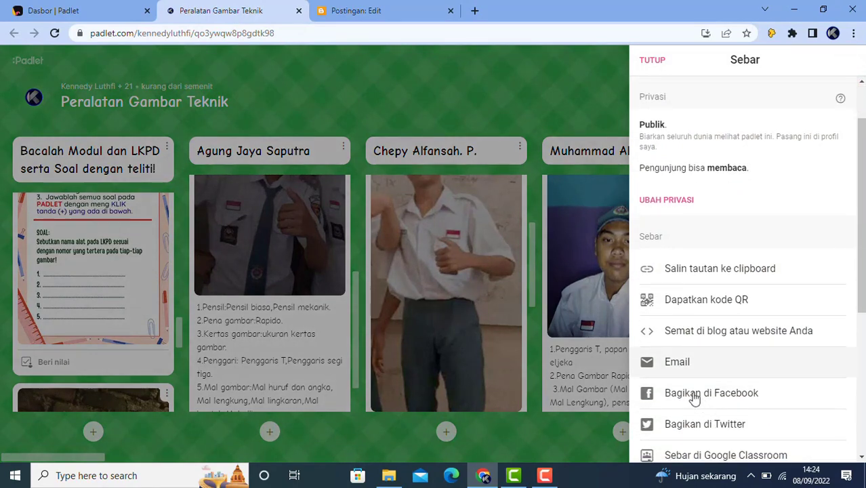
scroll(685, 392, "down", 2)
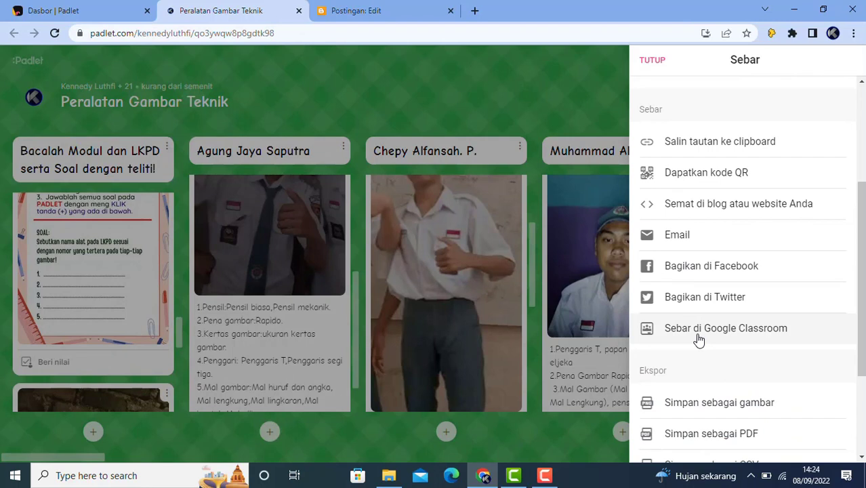
scroll(699, 339, "down", 1)
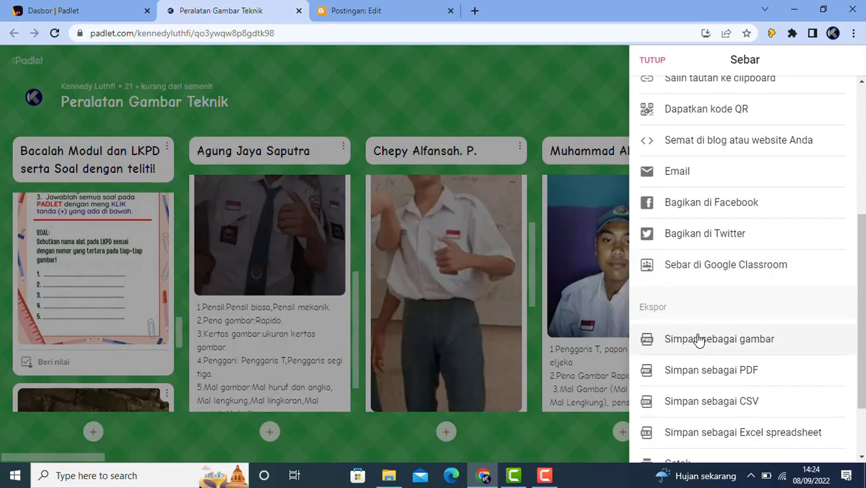
left_click(664, 328)
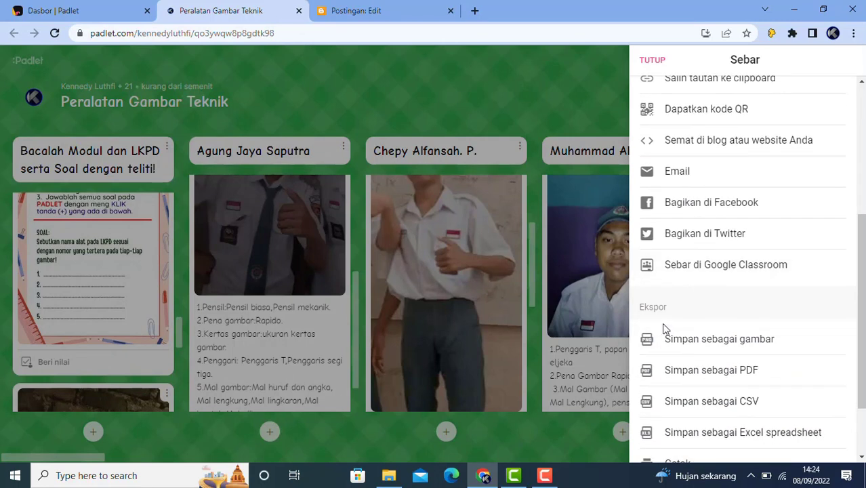
scroll(664, 329, "down", 1)
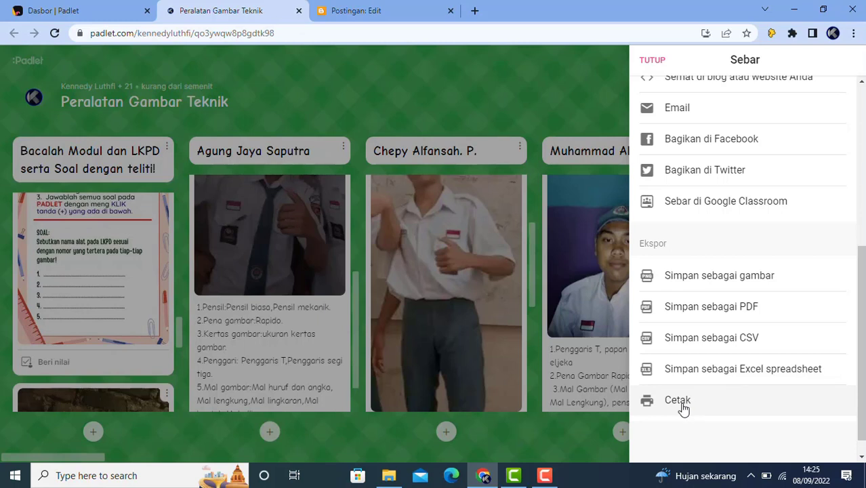
Export the Peralatan Gambar Teknik board as an A4 portrait PDF with CETAK PDF
left_click(688, 308)
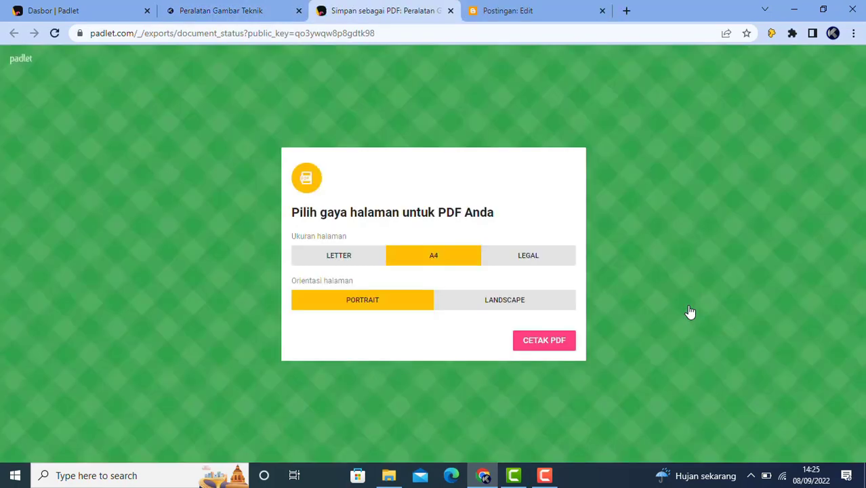
left_click(337, 257)
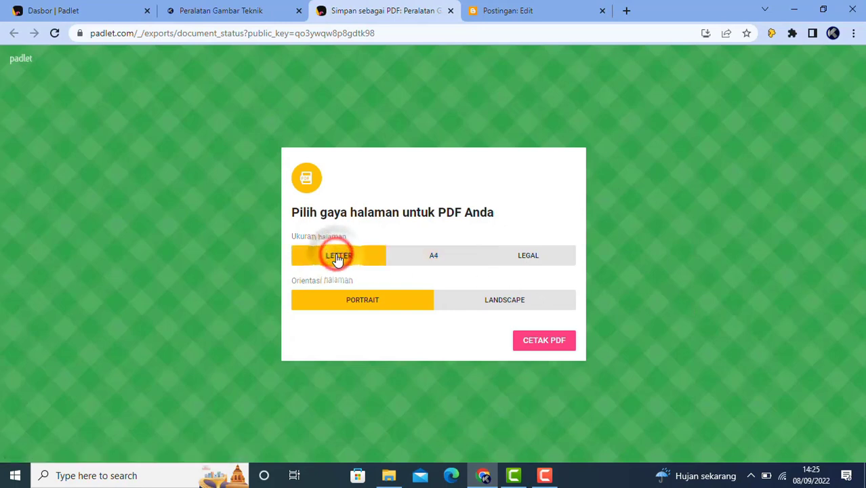
left_click(441, 261)
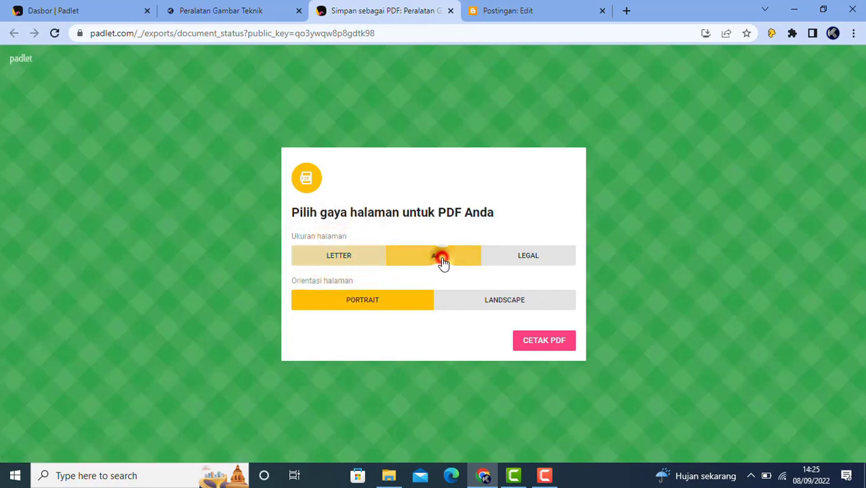
left_click(539, 257)
left_click(364, 301)
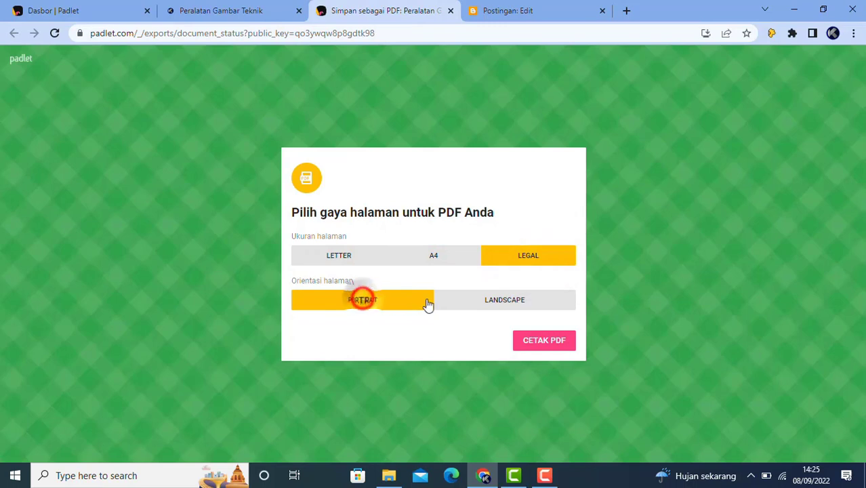
left_click(489, 303)
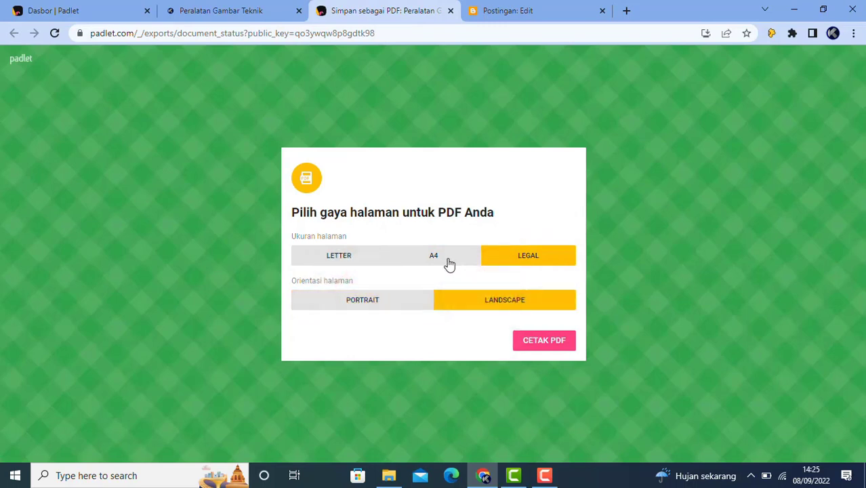
left_click(449, 263)
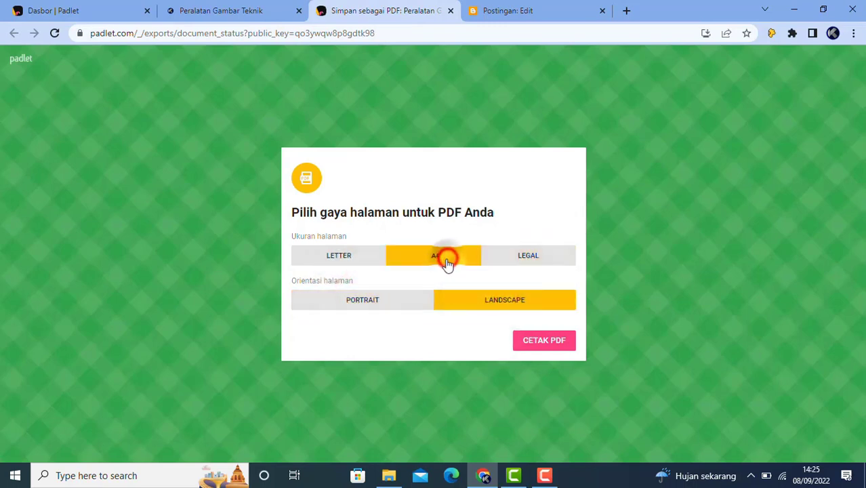
left_click(369, 305)
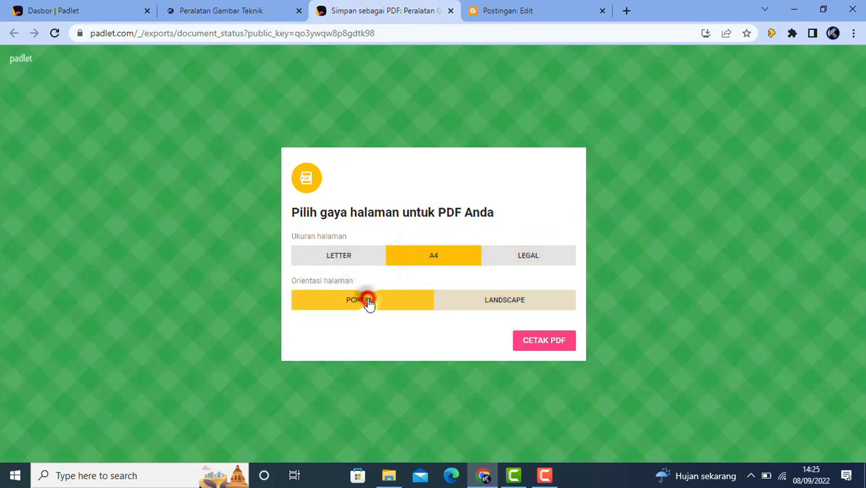
left_click(544, 343)
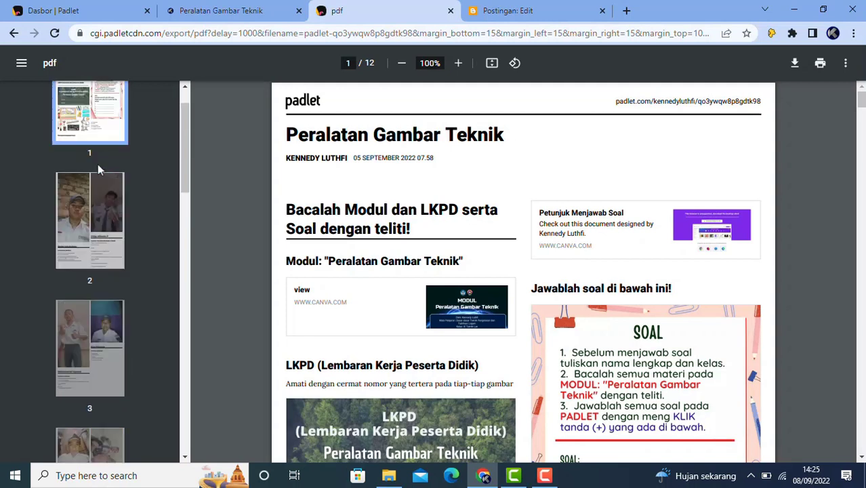
Step through pages 1 to 5 of the 12-page PDF, then close its tab
left_click(92, 148)
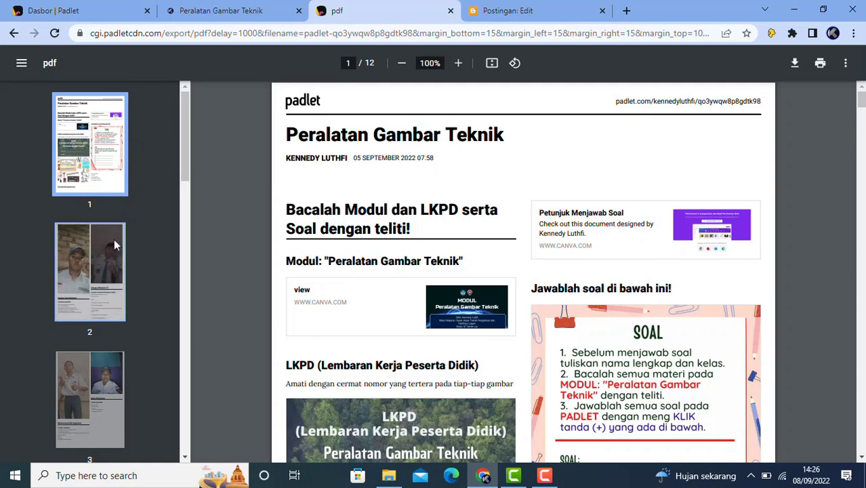
left_click(100, 250)
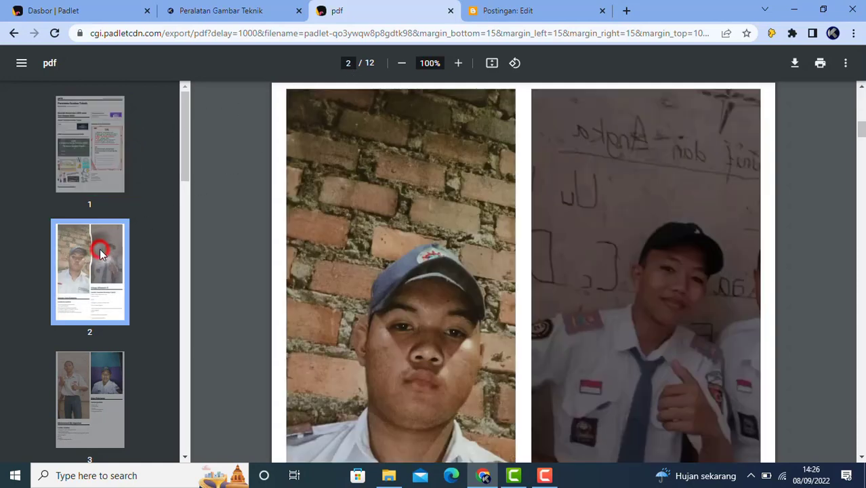
left_click(92, 397)
scroll(92, 400, "down", 3)
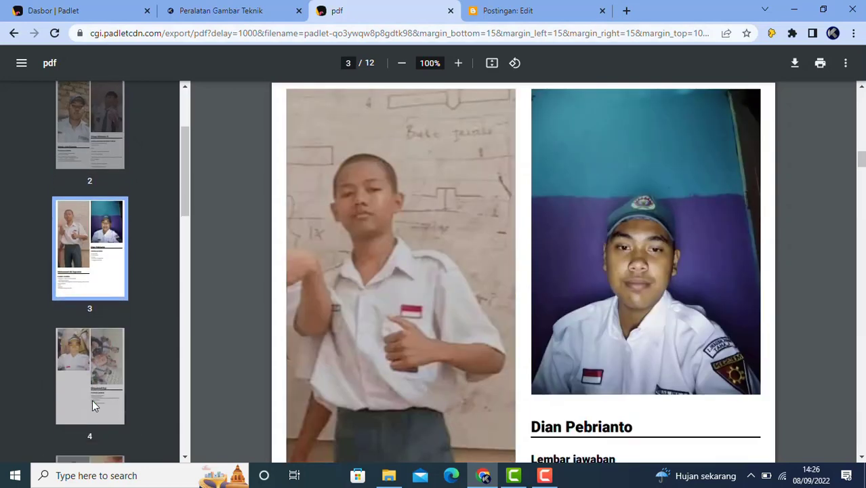
left_click(98, 263)
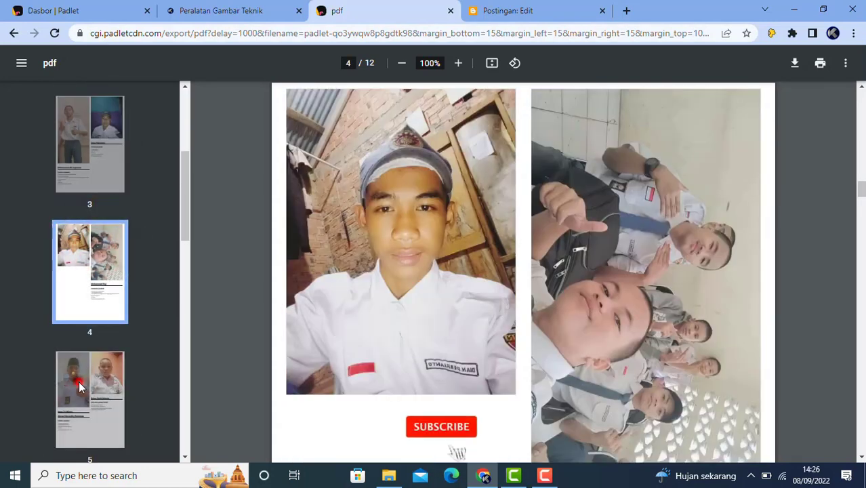
left_click(79, 383)
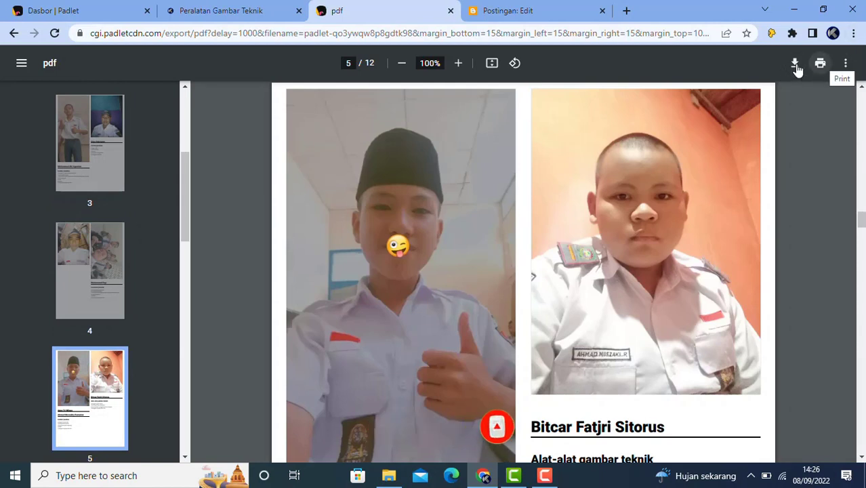
left_click(450, 12)
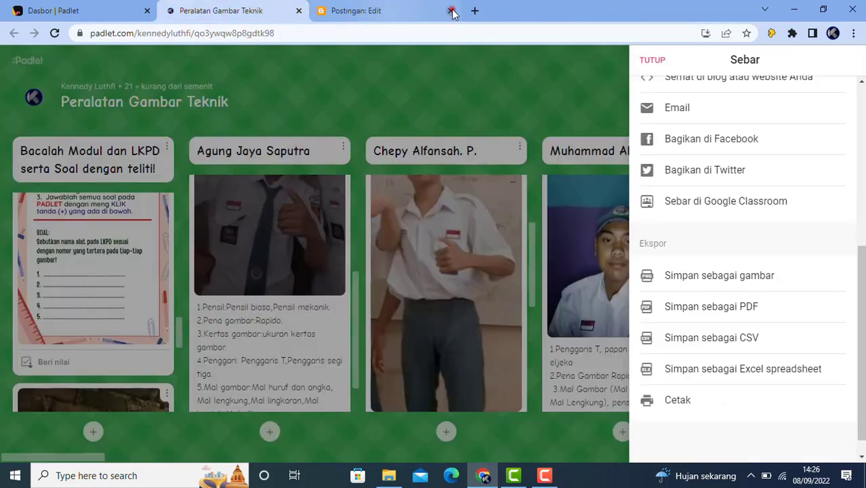
Close the Blogger editor tab, save the board as an Excel spreadsheet, and open the .xlsx
left_click(451, 12)
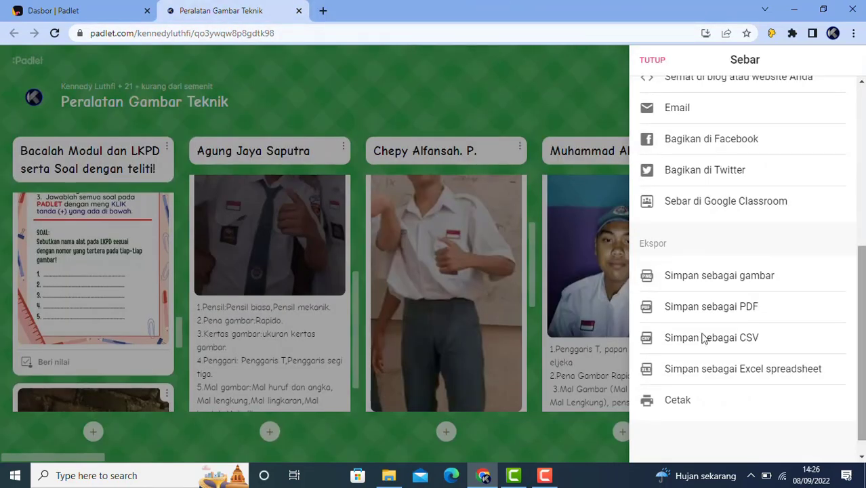
left_click(733, 377)
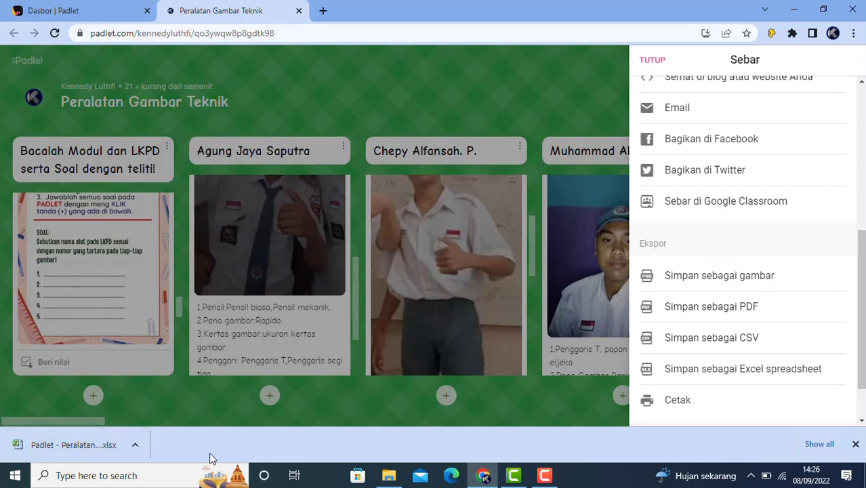
left_click(72, 448)
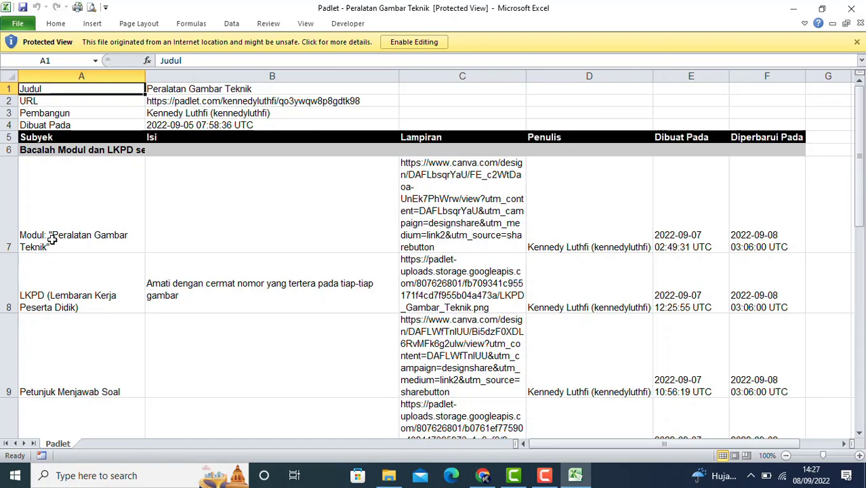
Scroll through the exported posts' subject, content and attachment rows, then close Excel
scroll(52, 238, "down", 1)
scroll(59, 285, "down", 1)
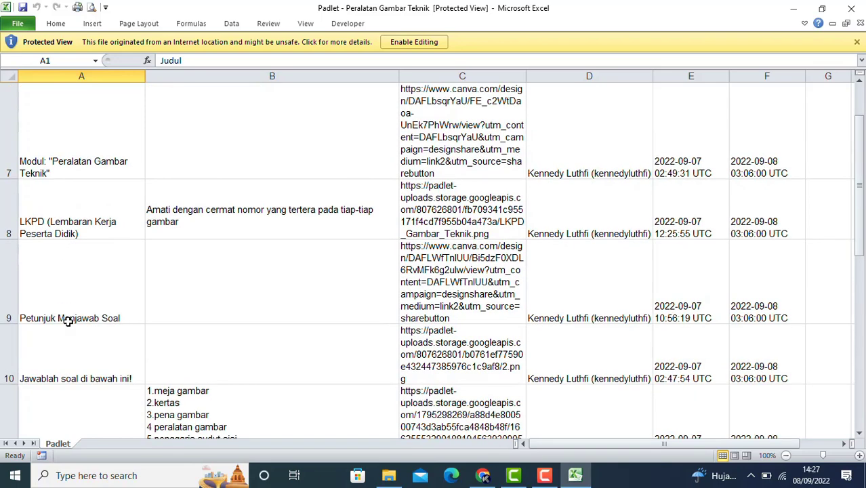
scroll(68, 322, "down", 1)
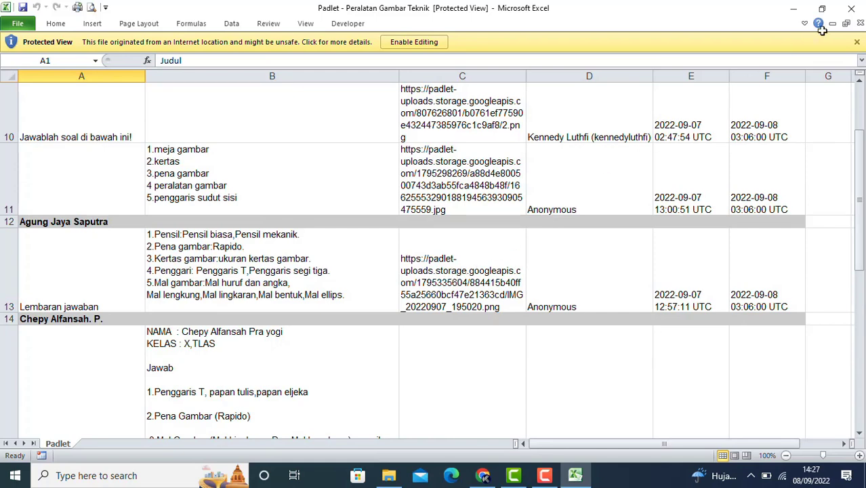
left_click(853, 8)
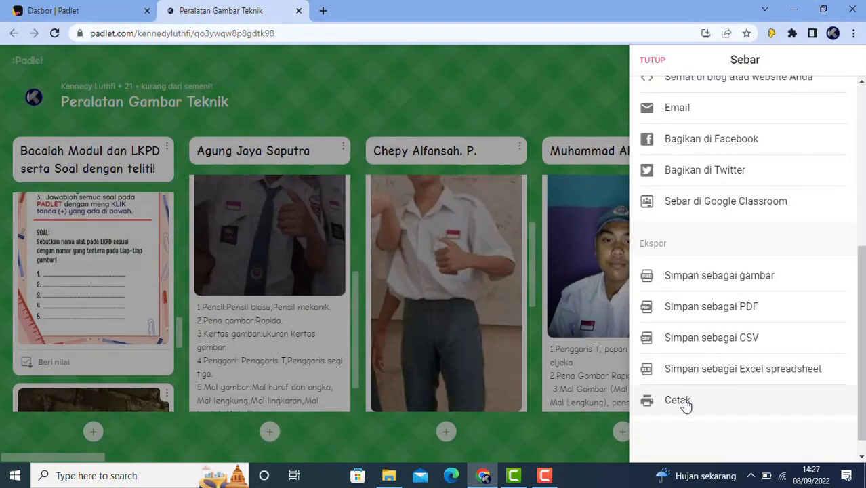
Close the Sebar panel with TUTUP, reopen it, and dismiss it to reveal the full board
left_click(651, 59)
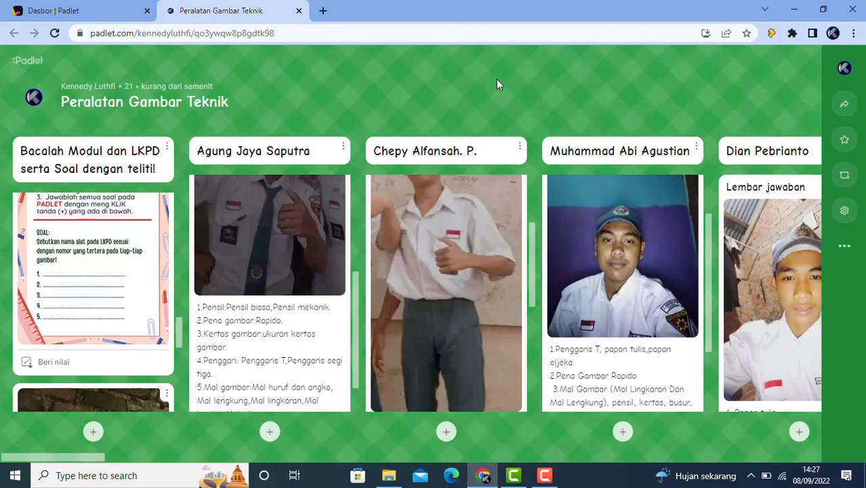
left_click(844, 107)
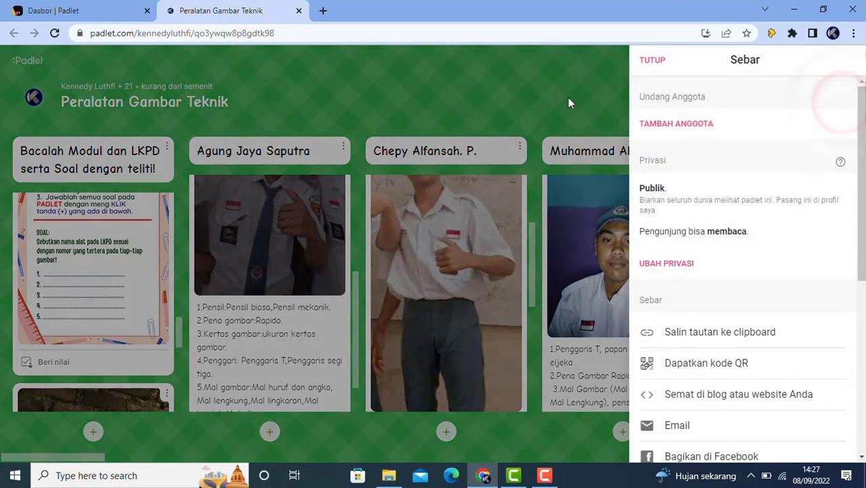
left_click(564, 97)
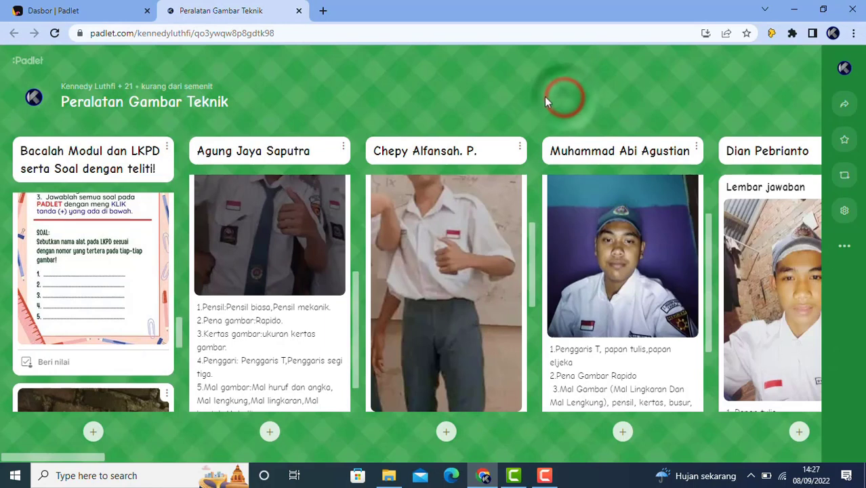